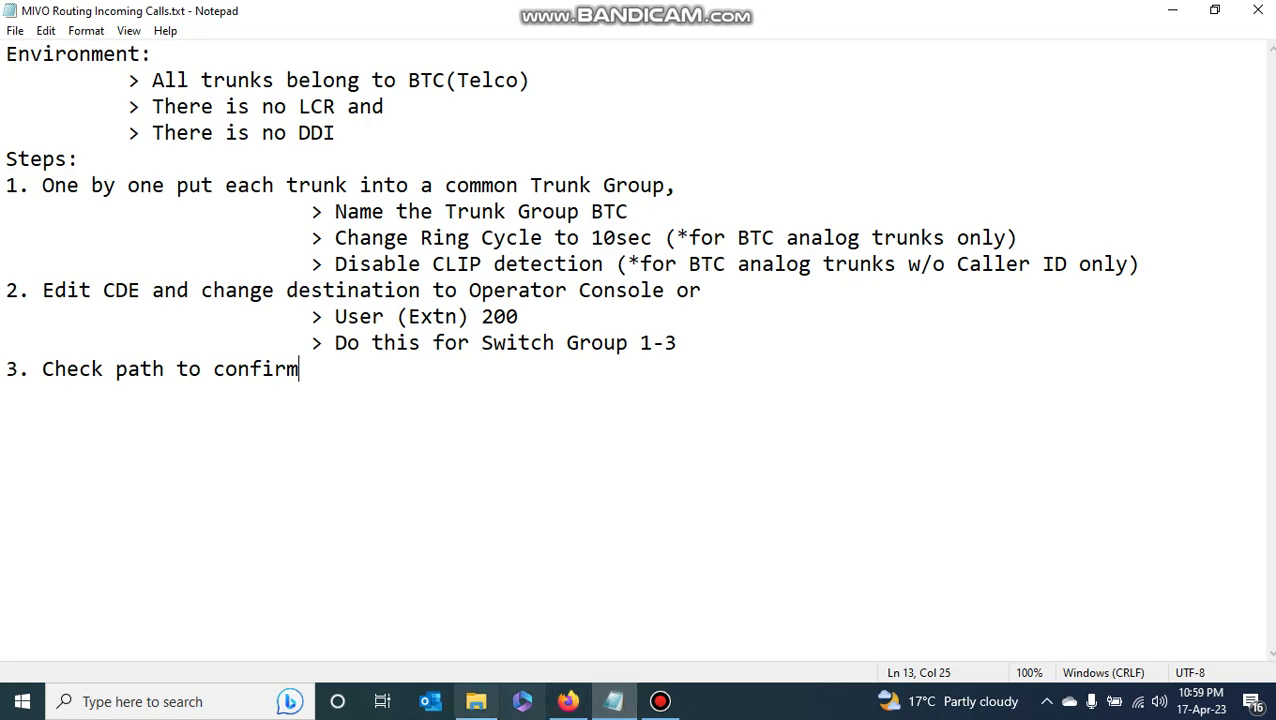
- Switch to the MiVoice Office 400 page in Firefox, display all routing arrows in the graphical view, and hide them again
{"action": "left_click", "coordinate": [567, 701]}
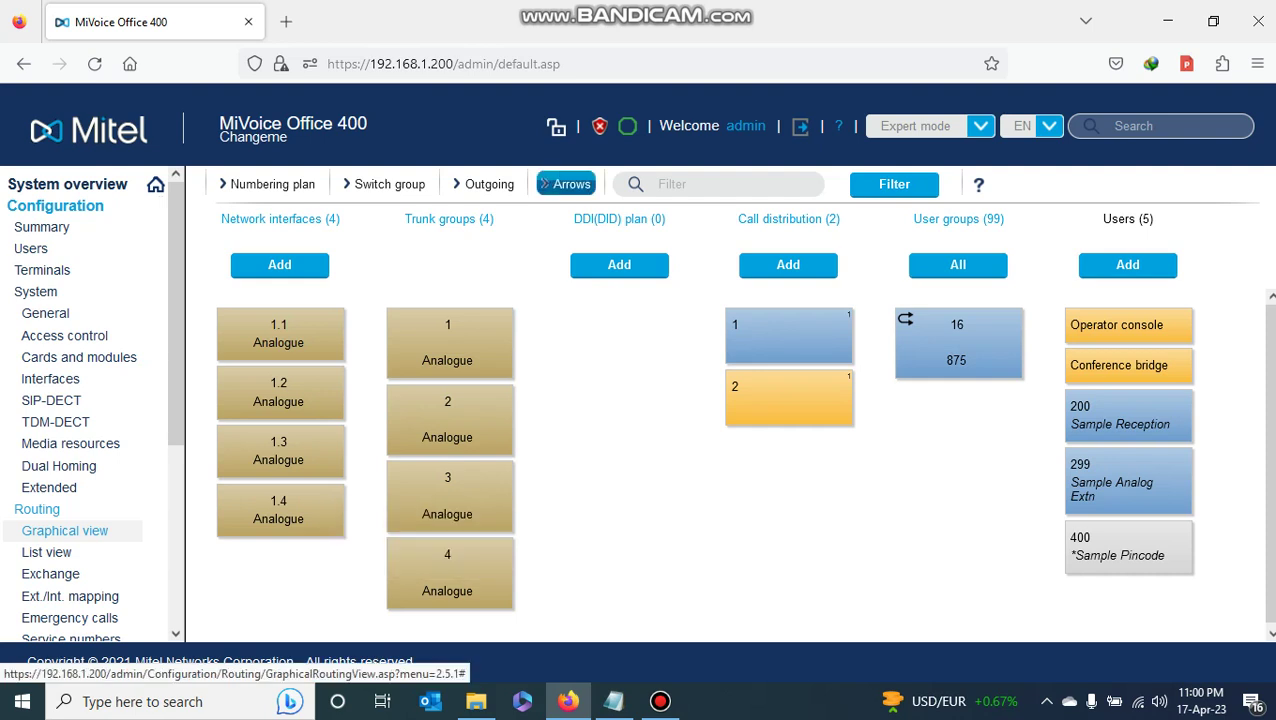
{"action": "left_click", "coordinate": [566, 184]}
{"action": "left_click", "coordinate": [566, 184]}
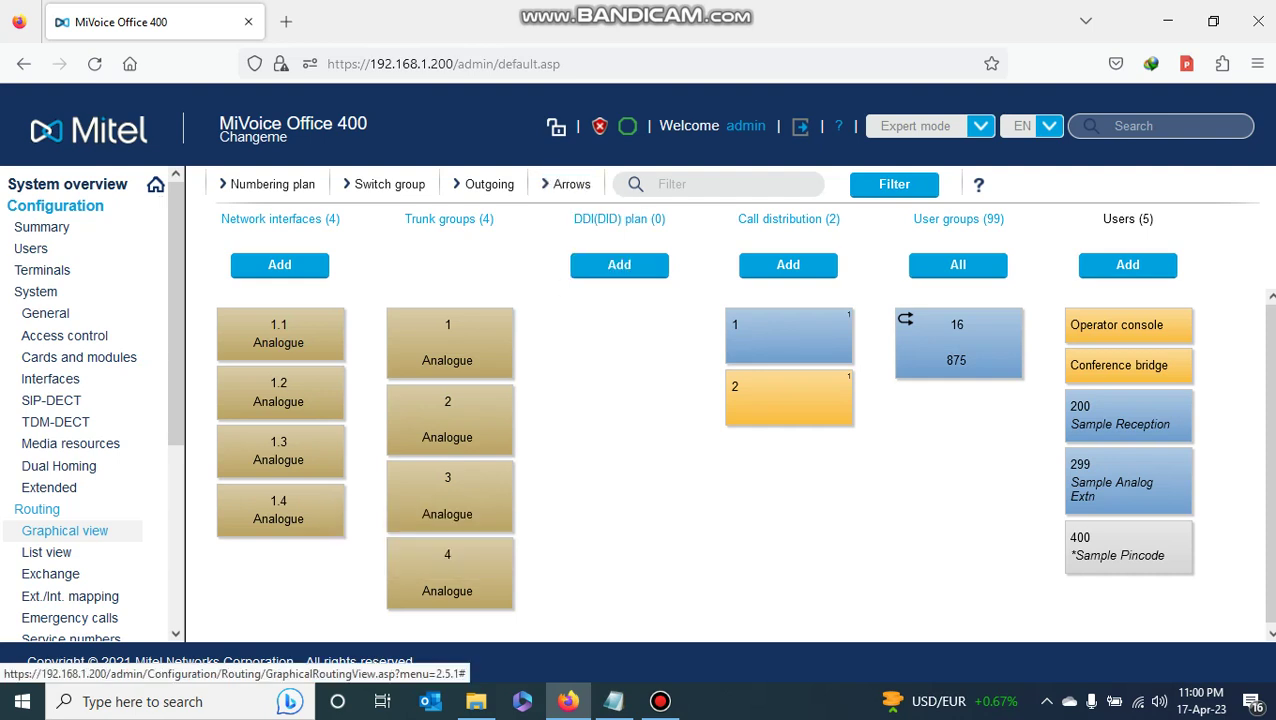
{"action": "left_click", "coordinate": [566, 184]}
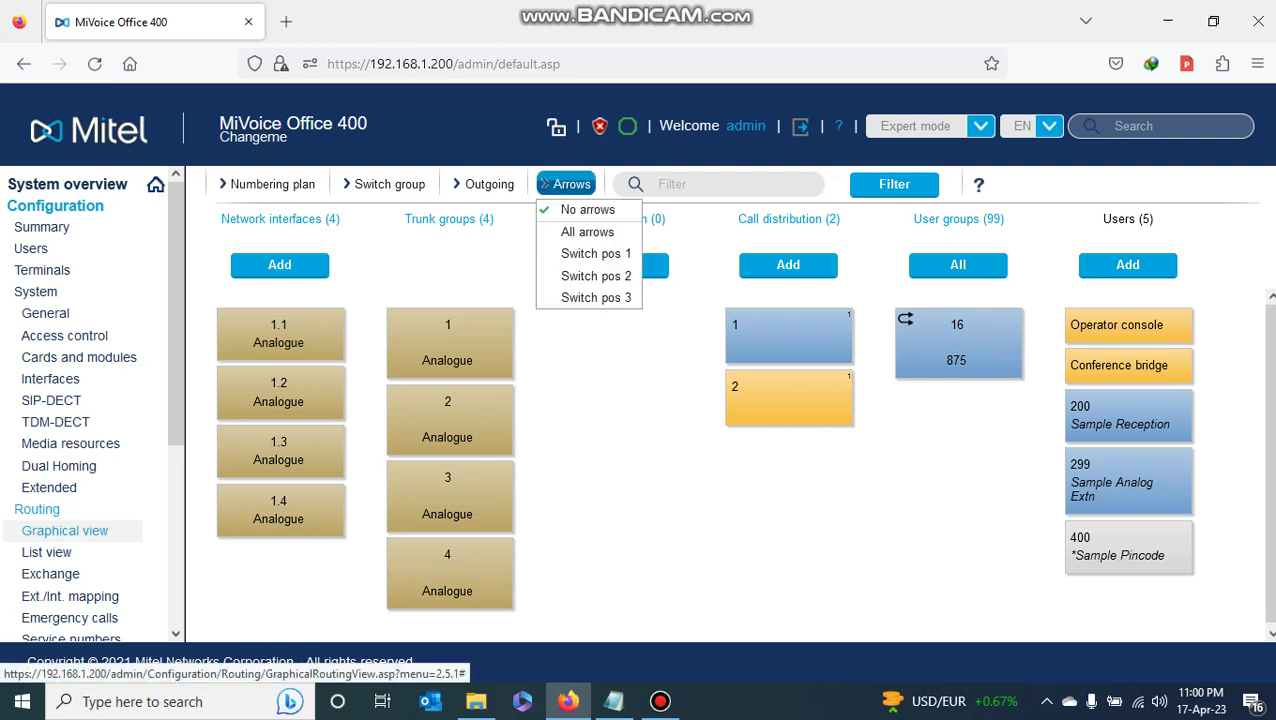
{"action": "left_click", "coordinate": [588, 231]}
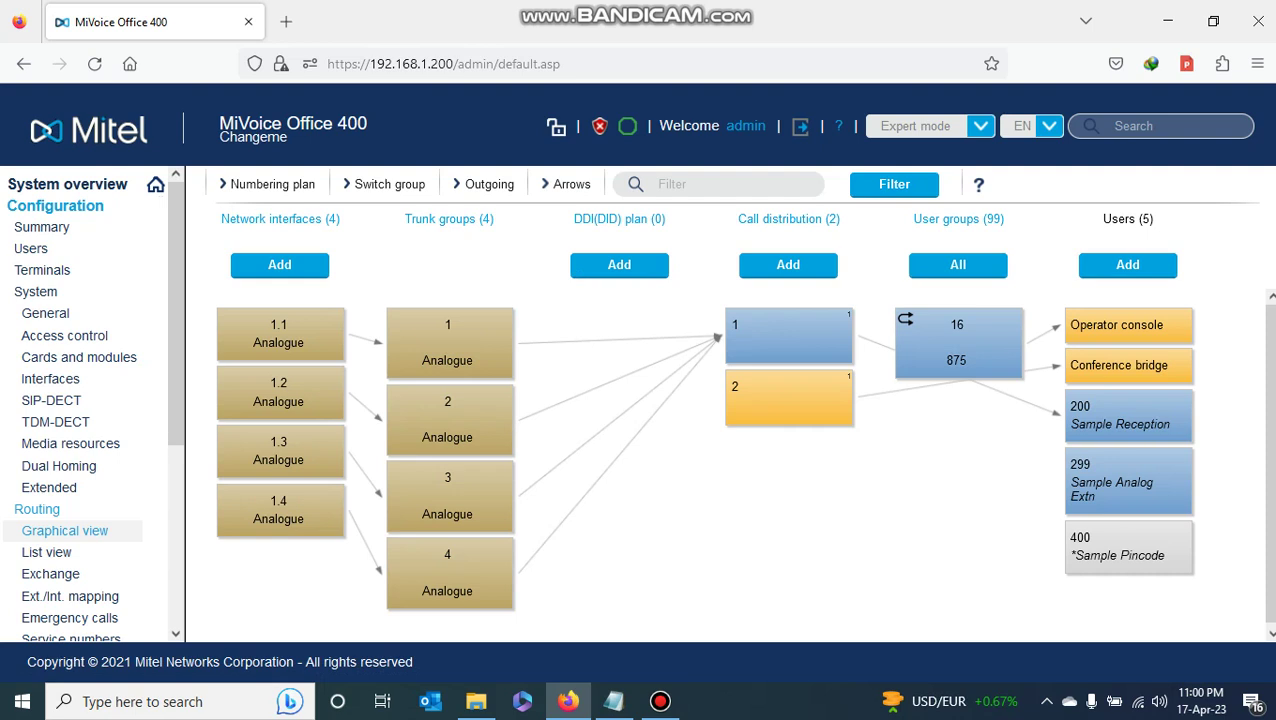
{"action": "left_click", "coordinate": [566, 184]}
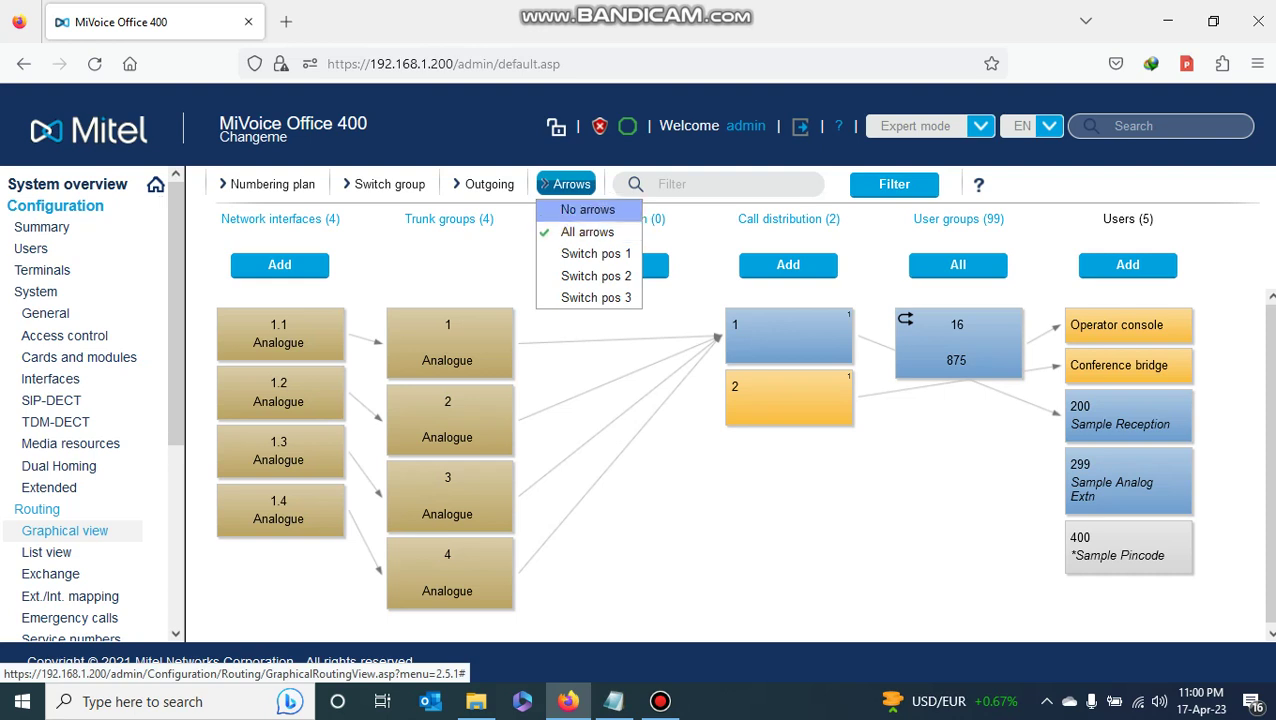
{"action": "left_click", "coordinate": [588, 209]}
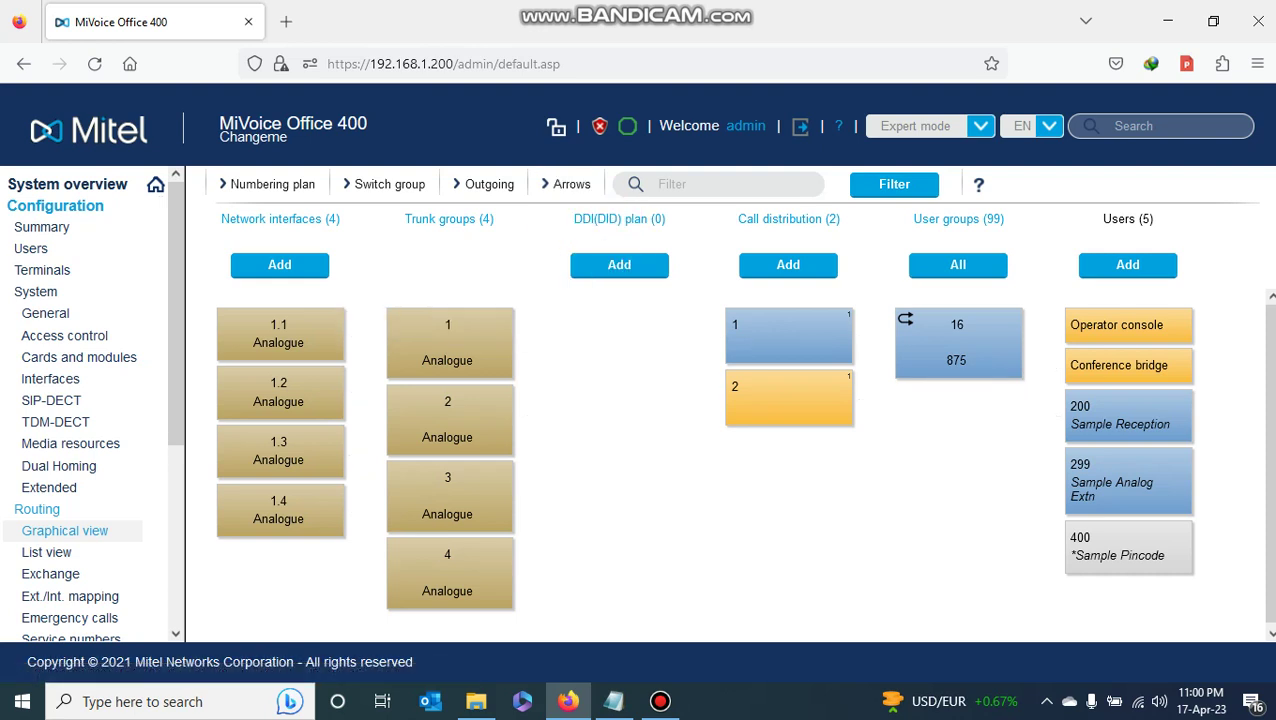
- Name trunk group 1 "BTC" and apply the change
{"action": "left_click", "coordinate": [447, 343]}
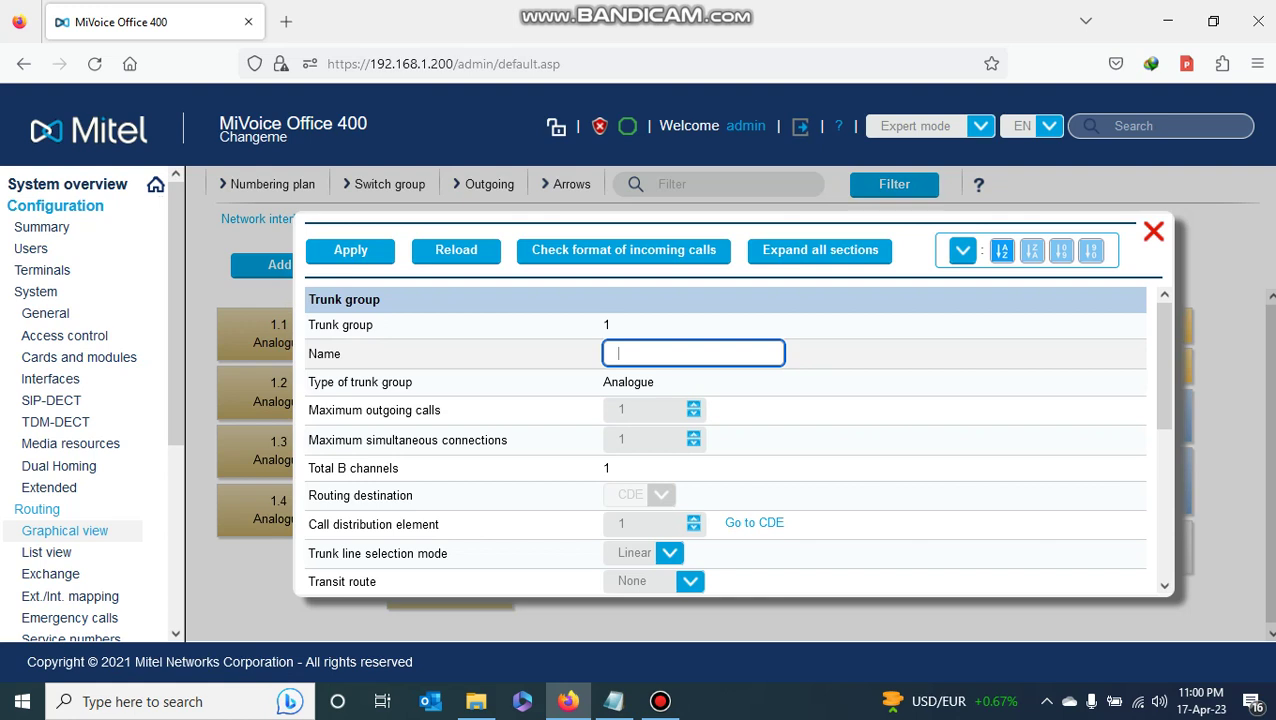
{"action": "type", "text": "BTC"}
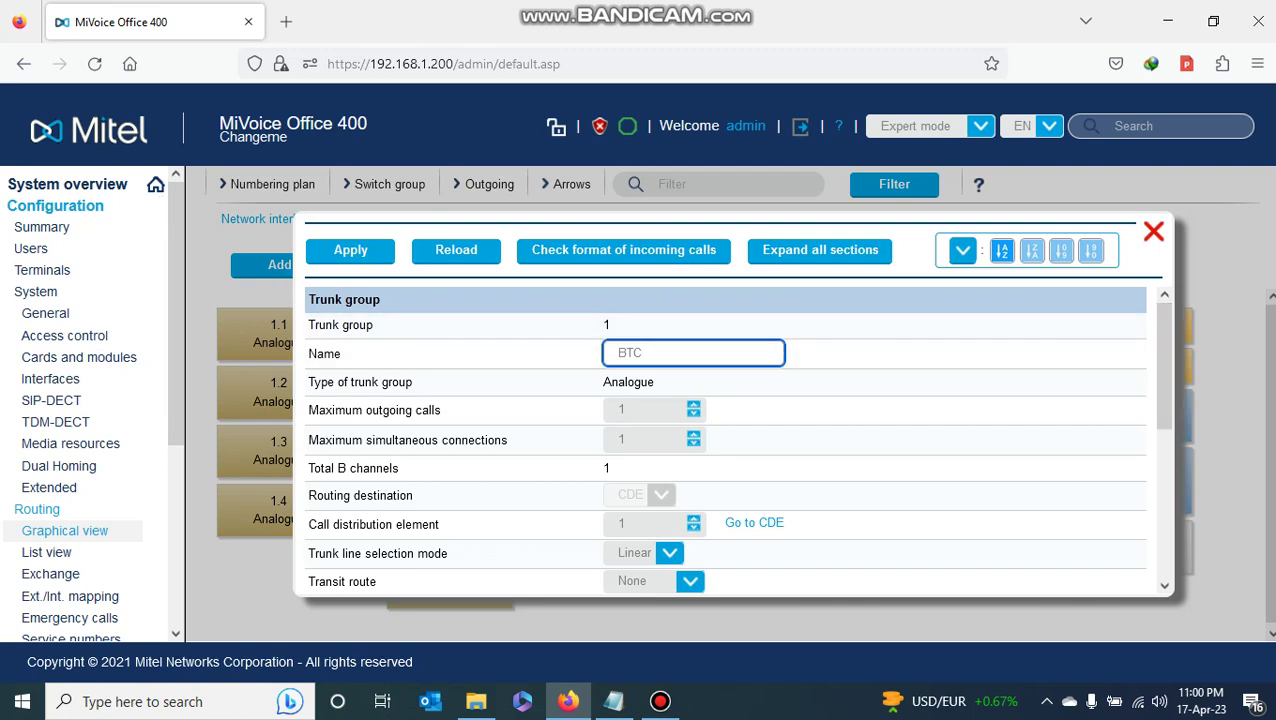
{"action": "left_click", "coordinate": [350, 250]}
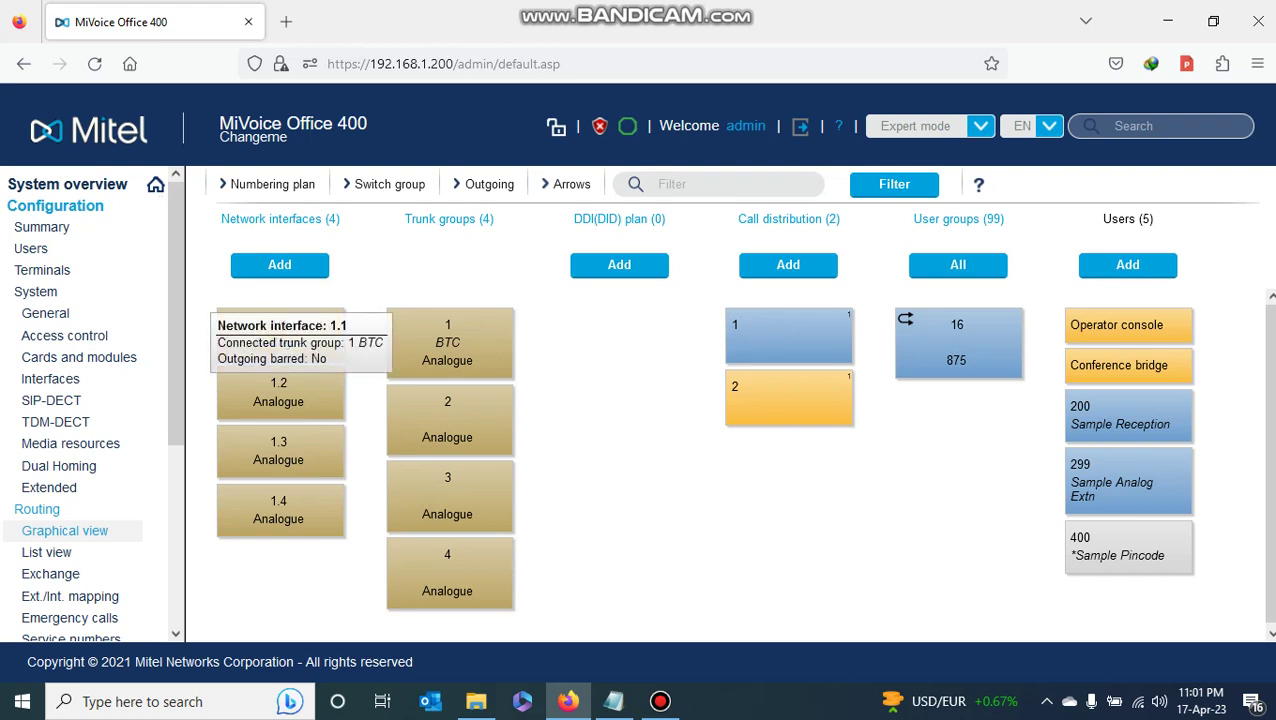
- Check the trunk group assignment of network interface 1.1 and set its ringing cycle to 10 s in the other settings
{"action": "left_click", "coordinate": [280, 334]}
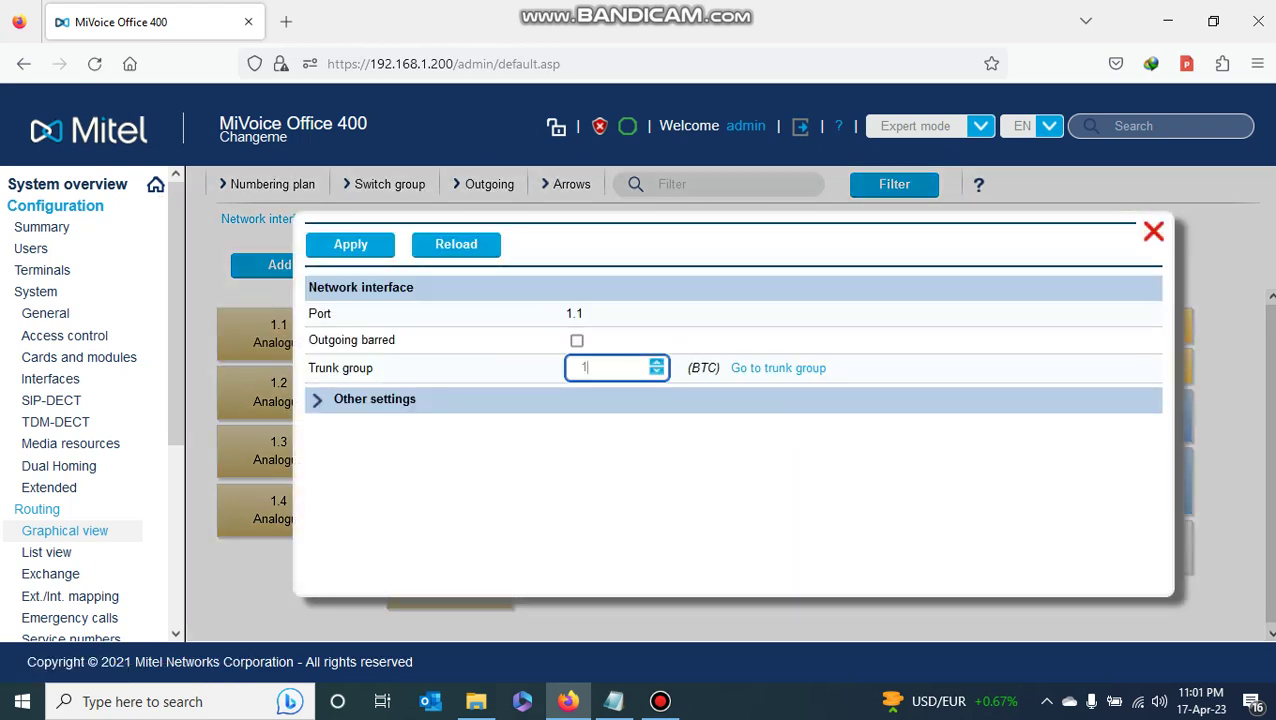
{"action": "left_click_drag", "start_coordinate": [375, 368], "coordinate": [307, 368]}
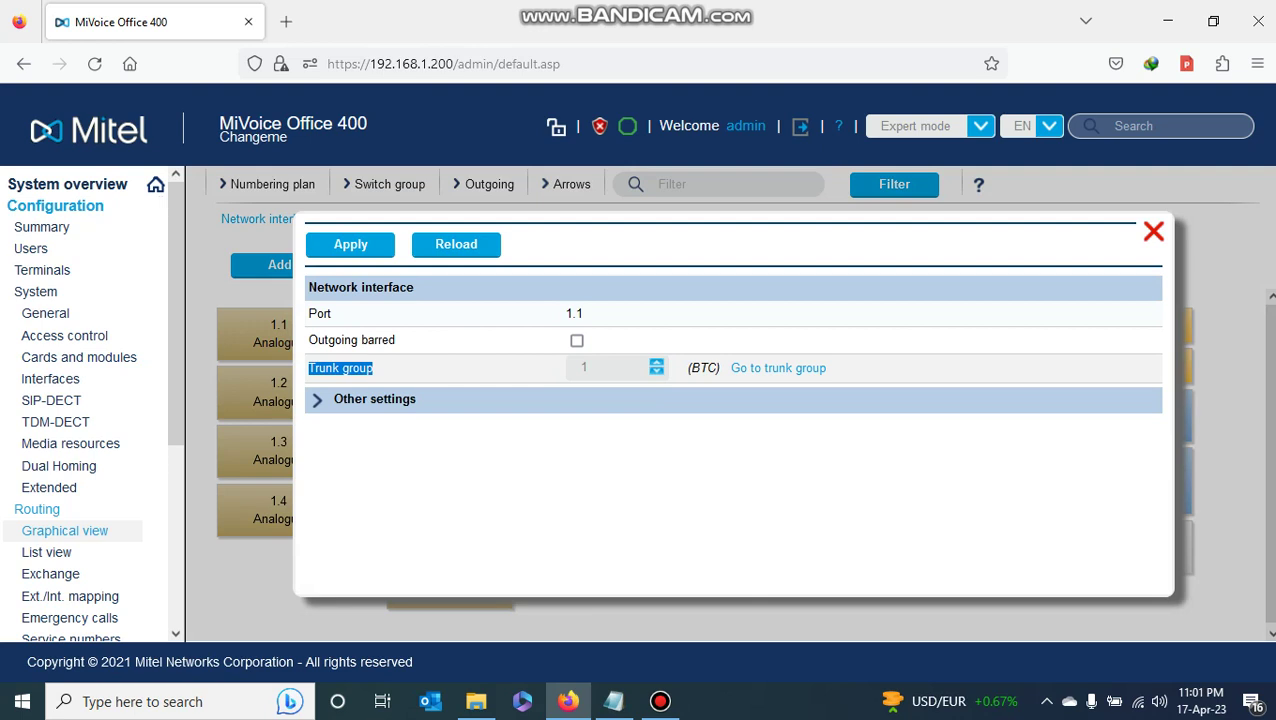
{"action": "double_click", "coordinate": [584, 367]}
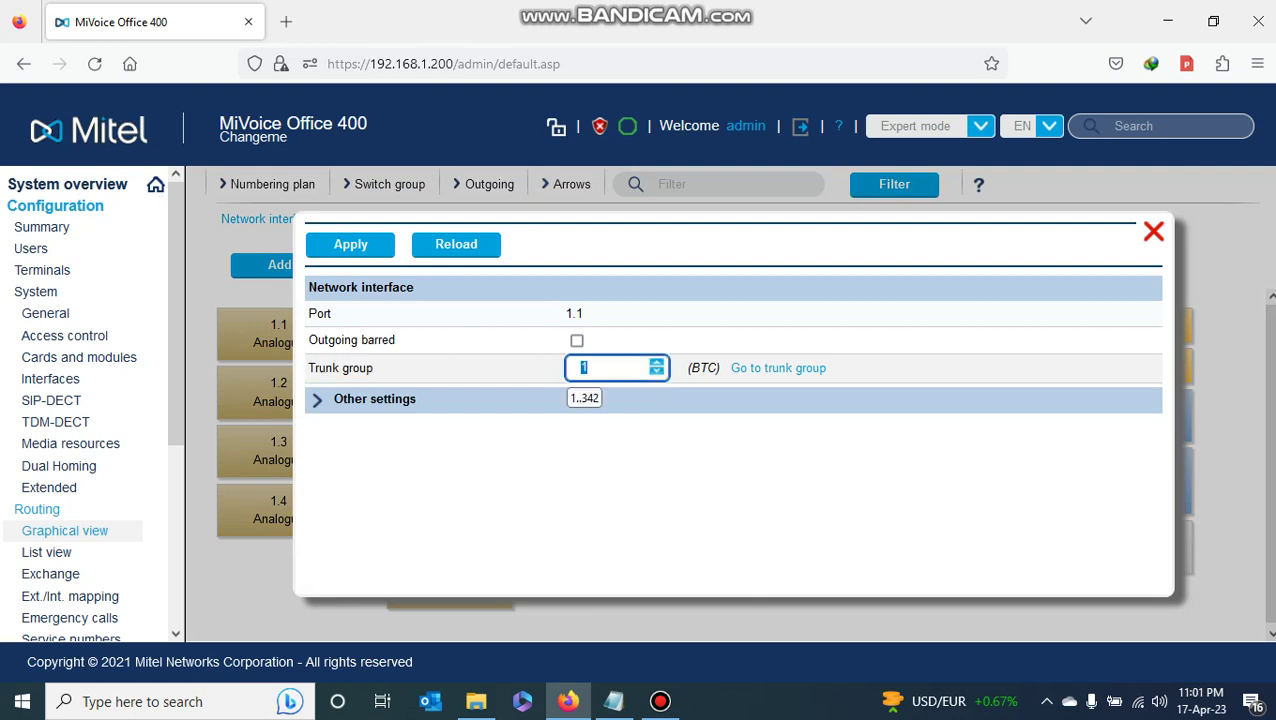
{"action": "key", "text": "Tab"}
{"action": "key", "text": "Return"}
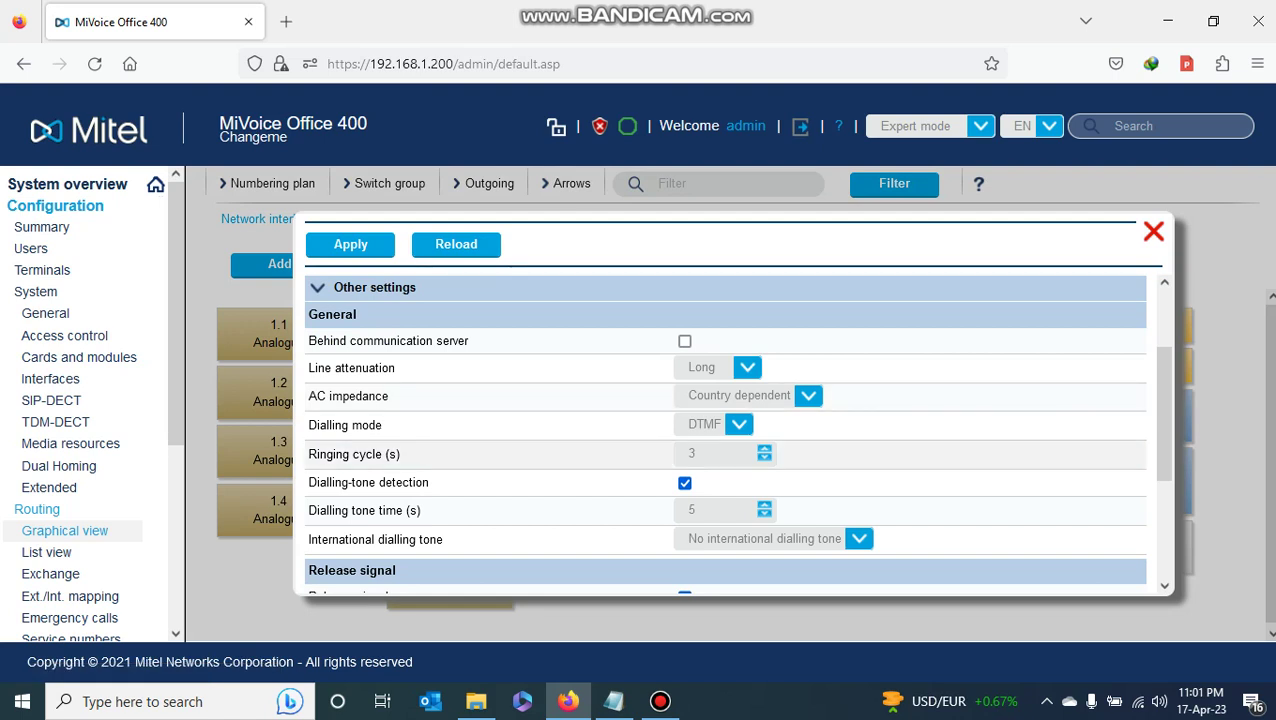
{"action": "left_click_drag", "start_coordinate": [706, 452], "coordinate": [676, 452]}
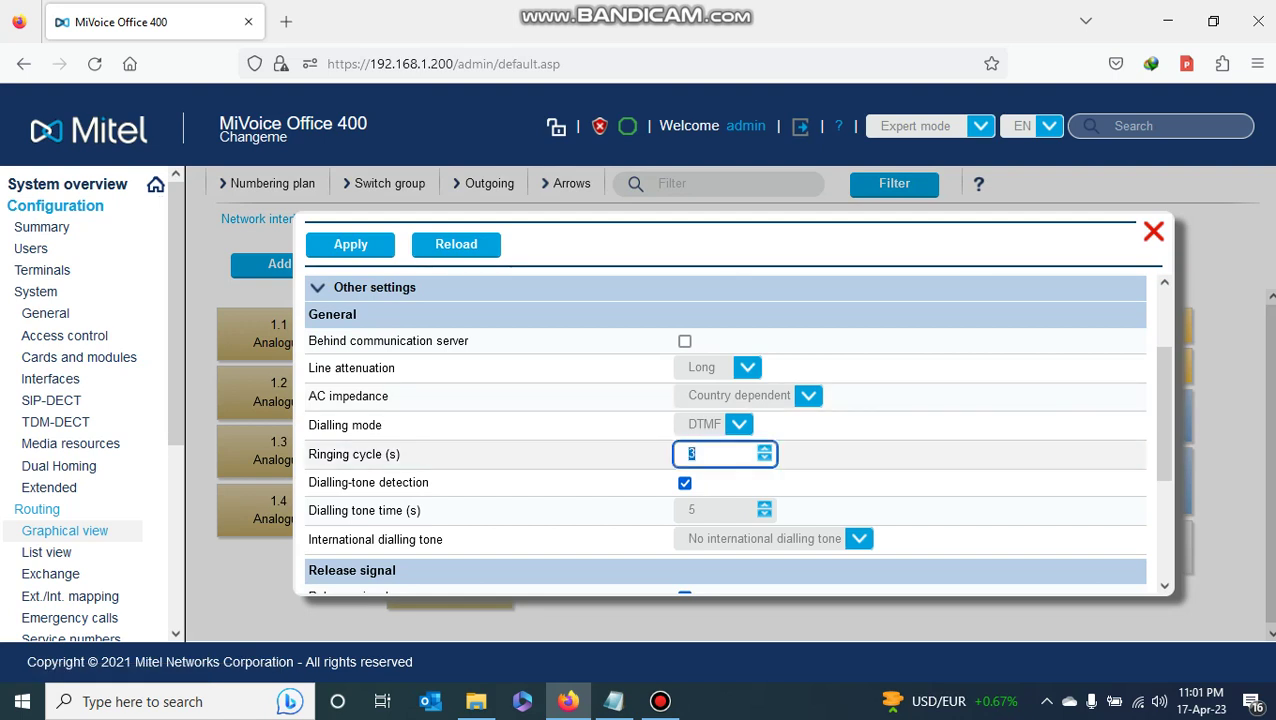
{"action": "type", "text": "10"}
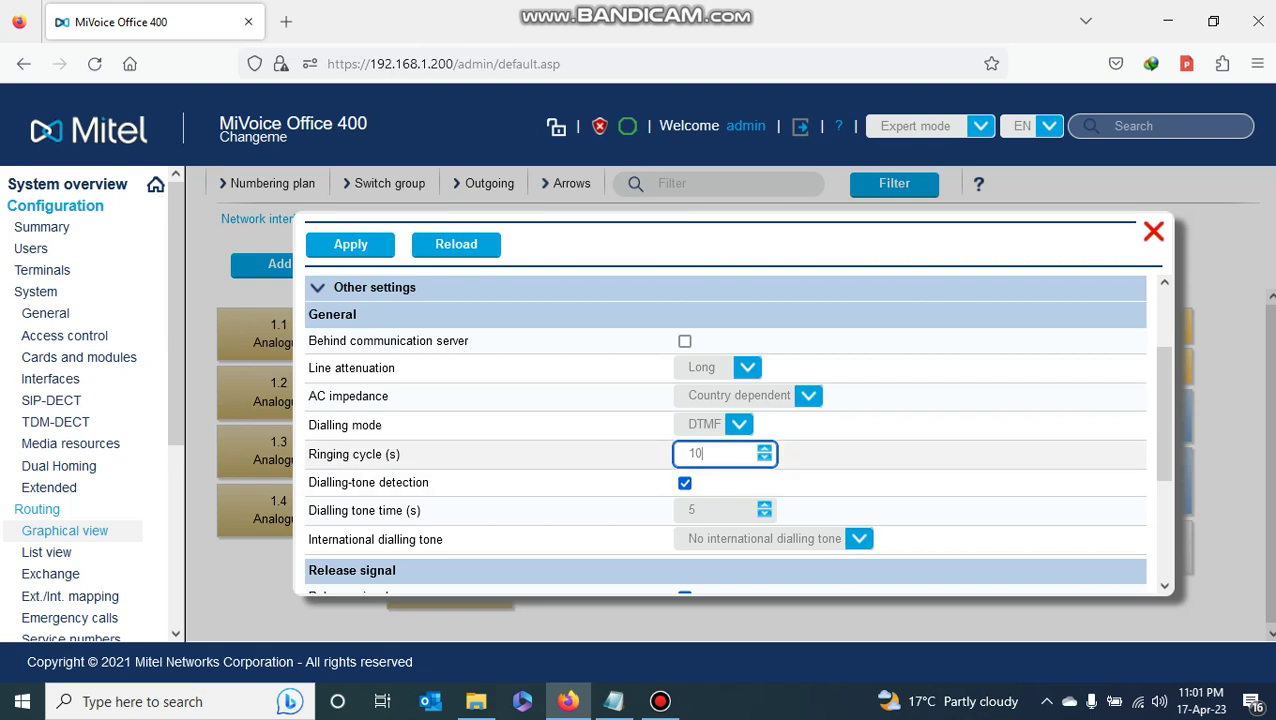
- Disable CLIP detection for network interface 1.1 and apply its settings
{"action": "scroll", "coordinate": [725, 433], "scroll_direction": "down", "scroll_amount": 2}
{"action": "scroll", "coordinate": [725, 433], "scroll_direction": "down", "scroll_amount": 3}
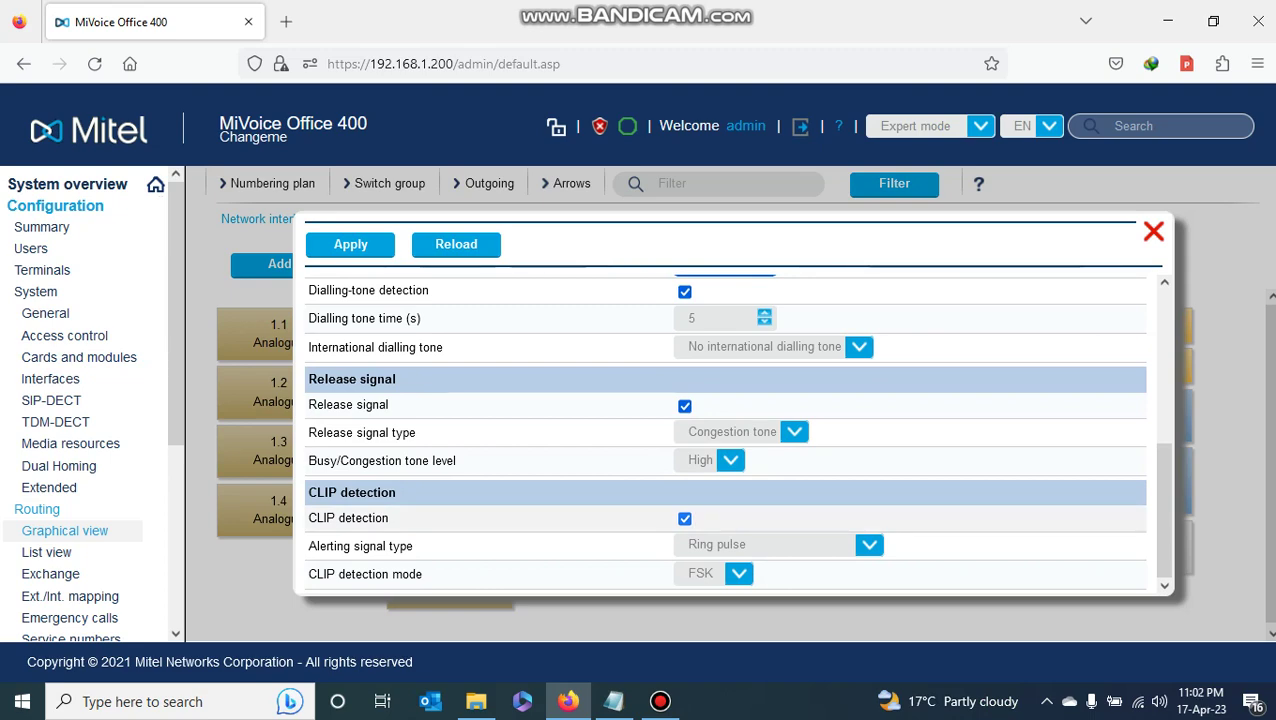
{"action": "left_click", "coordinate": [684, 518]}
{"action": "left_click", "coordinate": [350, 244]}
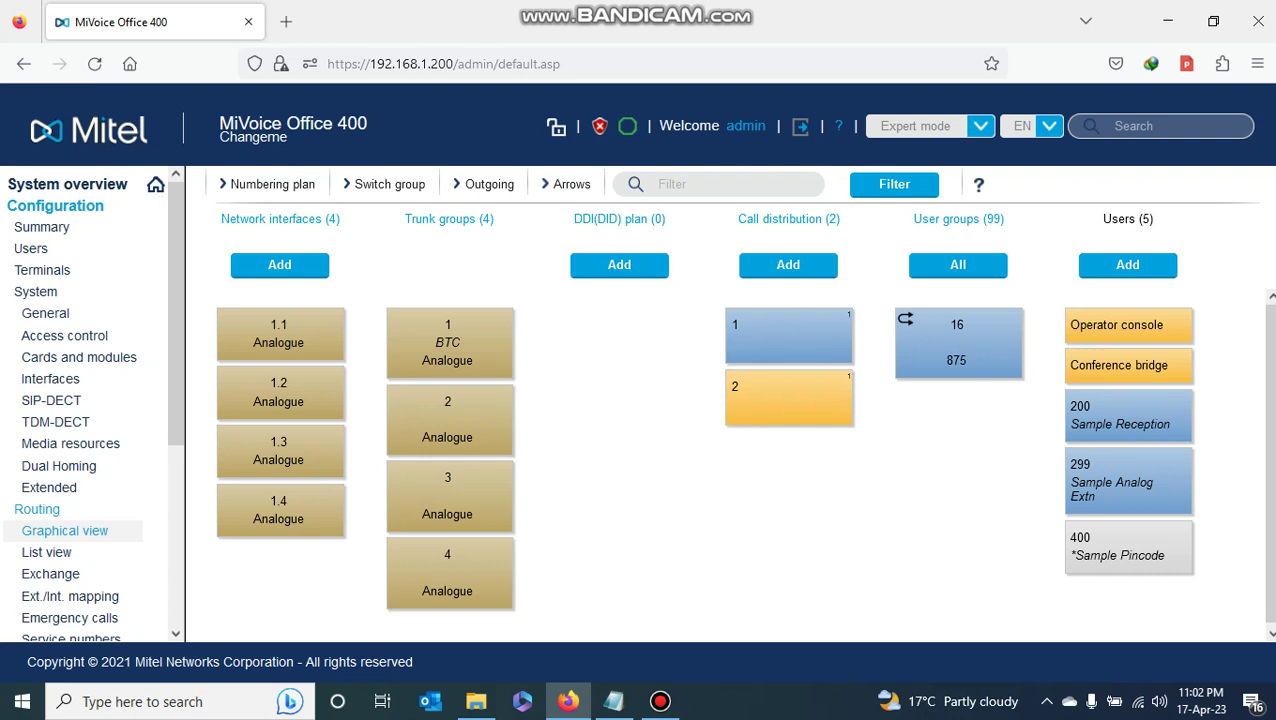
- Assign network interface 1.2 to trunk group 1 and set its ringing cycle to 10 s
{"action": "mouse_move", "coordinate": [278, 392]}
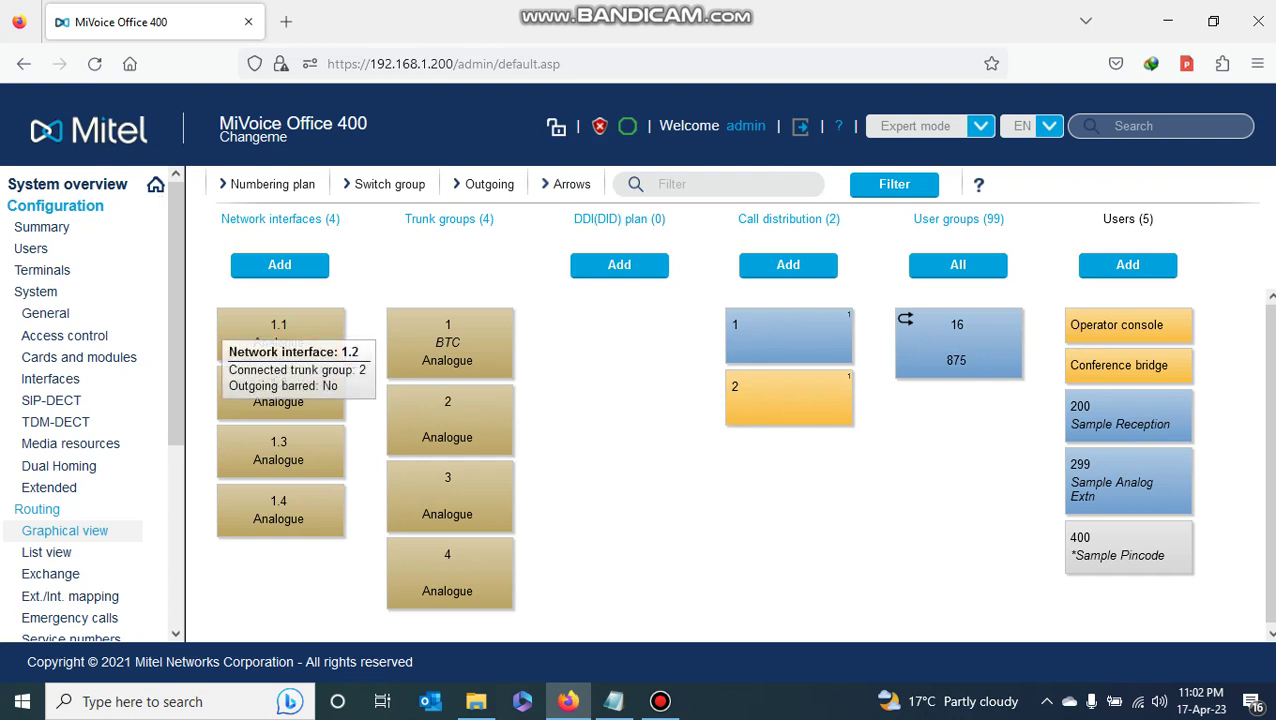
{"action": "left_click", "coordinate": [278, 392]}
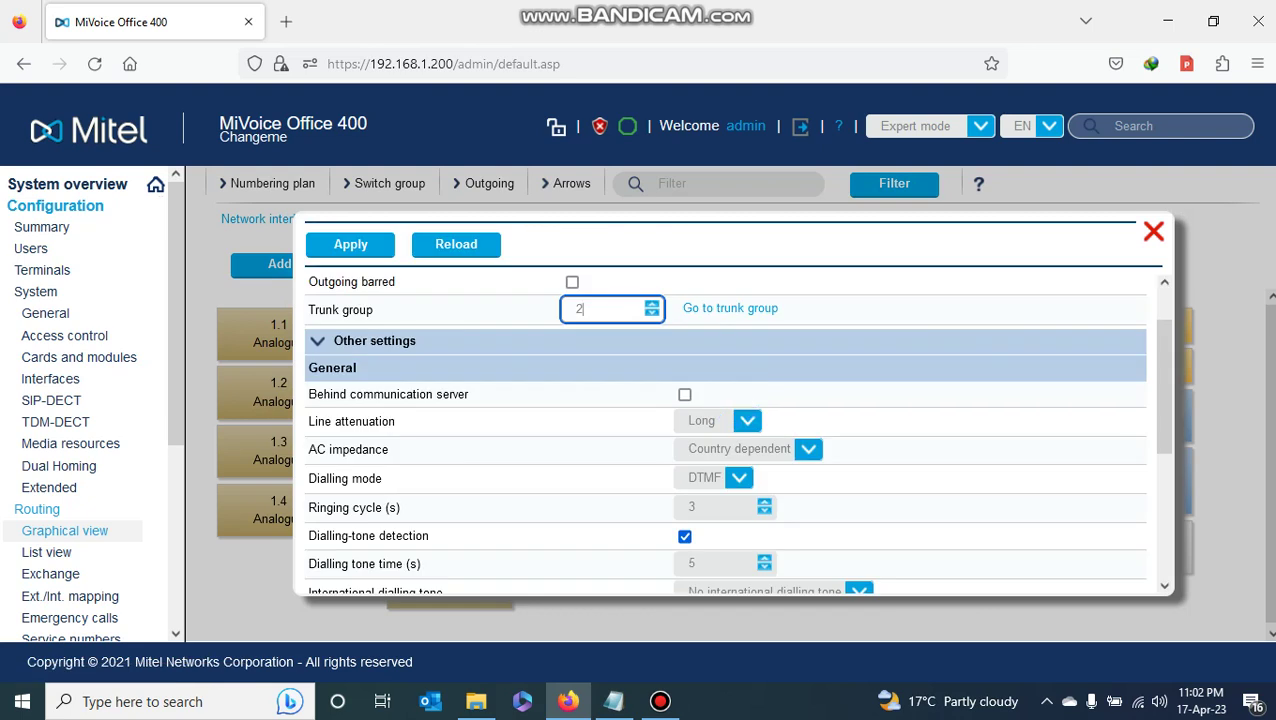
{"action": "left_click_drag", "start_coordinate": [376, 309], "coordinate": [308, 309]}
{"action": "double_click", "coordinate": [579, 309]}
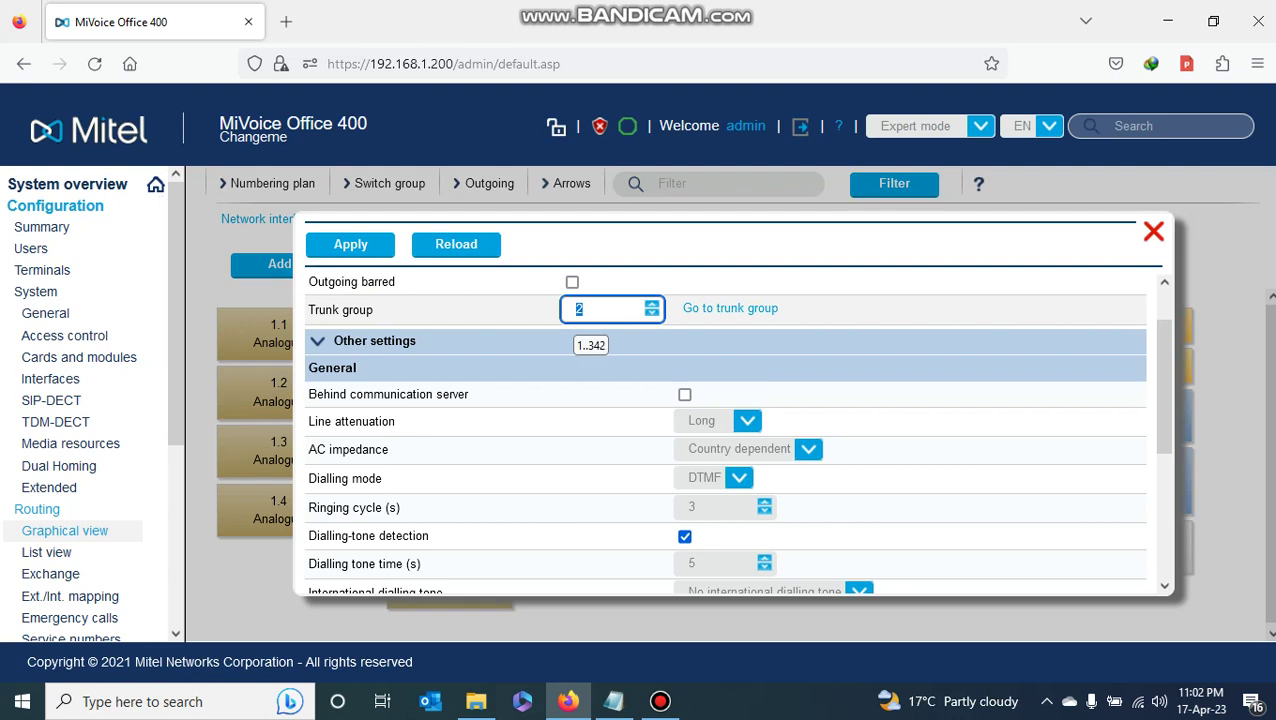
{"action": "type", "text": "1"}
{"action": "left_click_drag", "start_coordinate": [401, 507], "coordinate": [308, 507]}
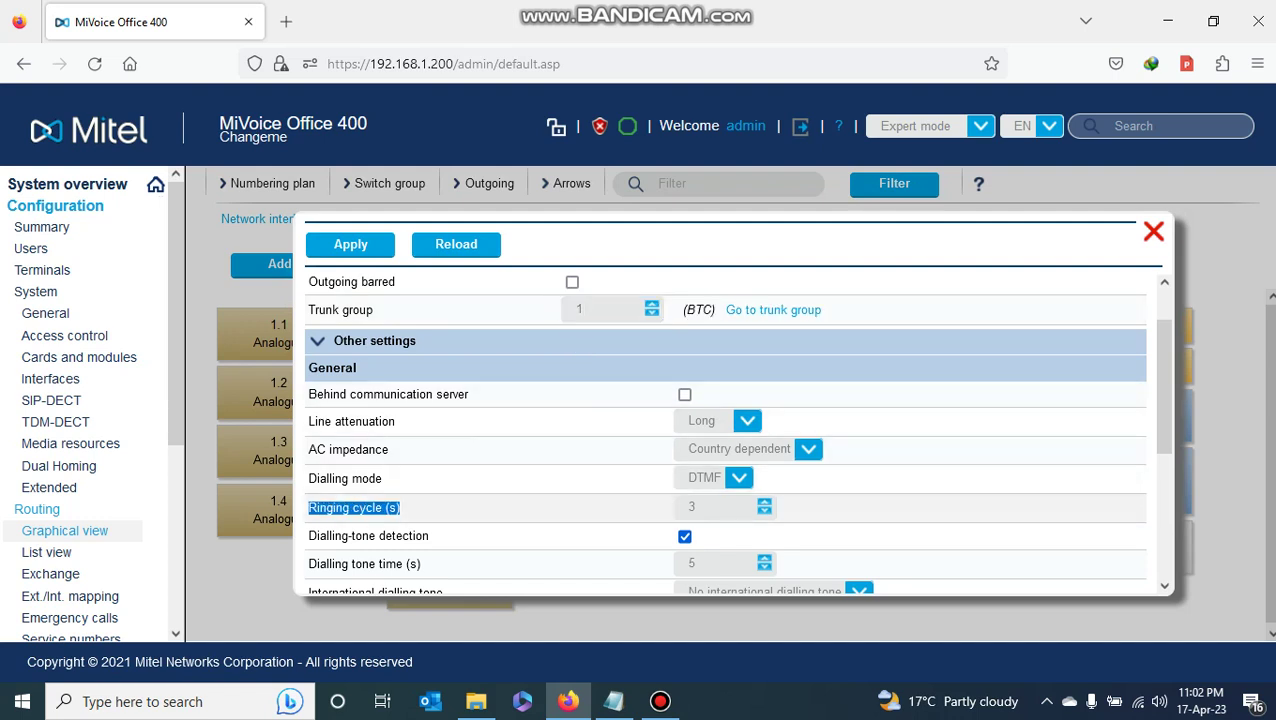
{"action": "key", "text": "Tab"}
{"action": "type", "text": "10"}
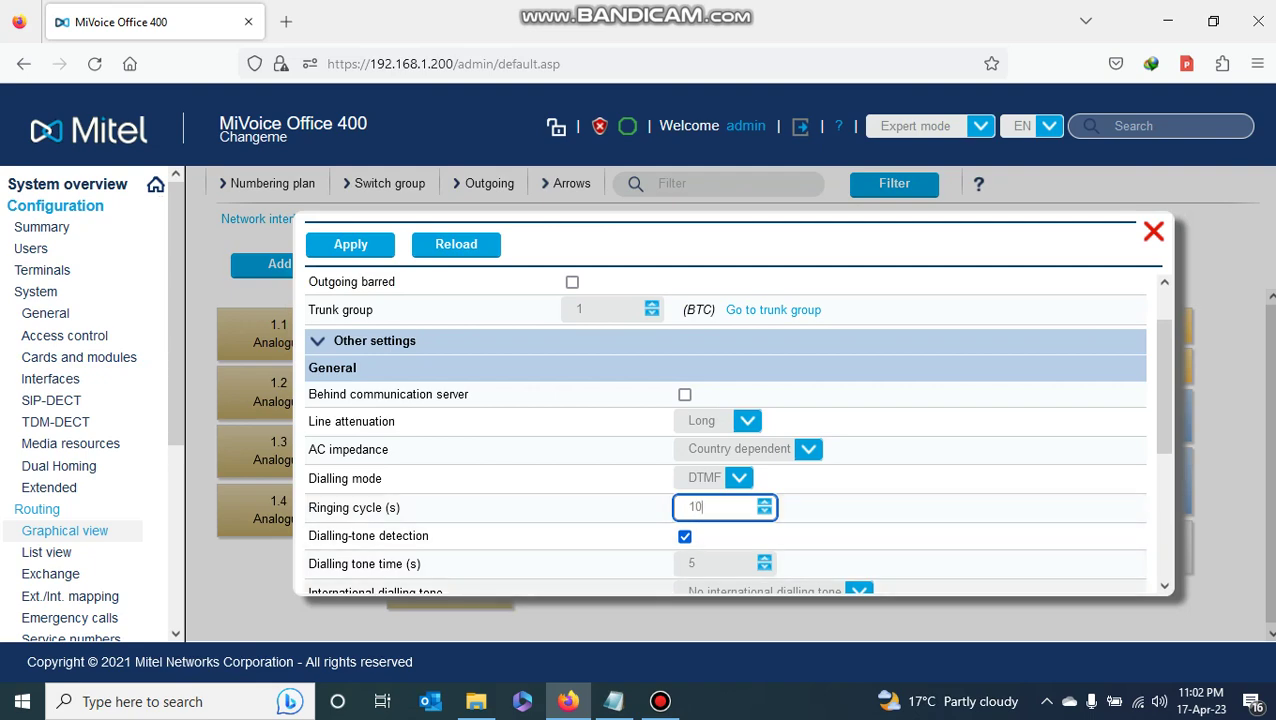
- Disable CLIP detection for network interface 1.2 and apply its settings
{"action": "scroll", "coordinate": [725, 430], "scroll_direction": "down", "scroll_amount": 3}
{"action": "scroll", "coordinate": [725, 430], "scroll_direction": "down", "scroll_amount": 2}
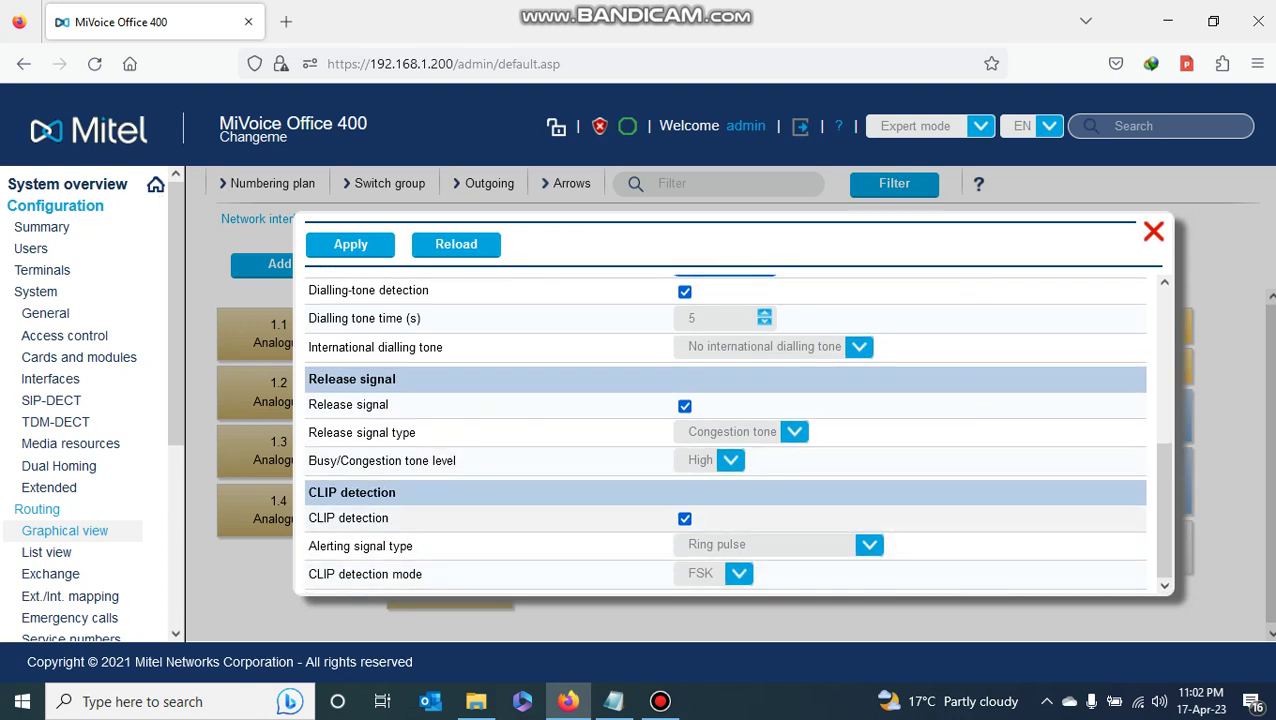
{"action": "left_click", "coordinate": [684, 518]}
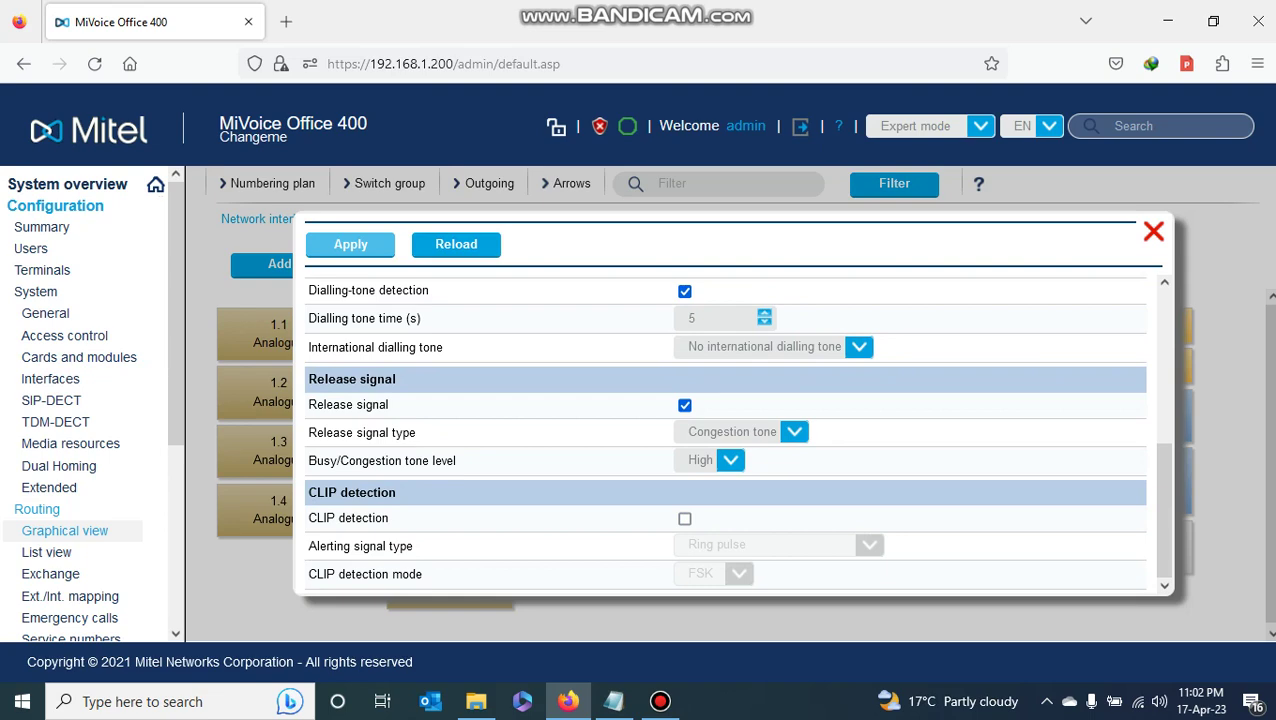
{"action": "left_click", "coordinate": [350, 244]}
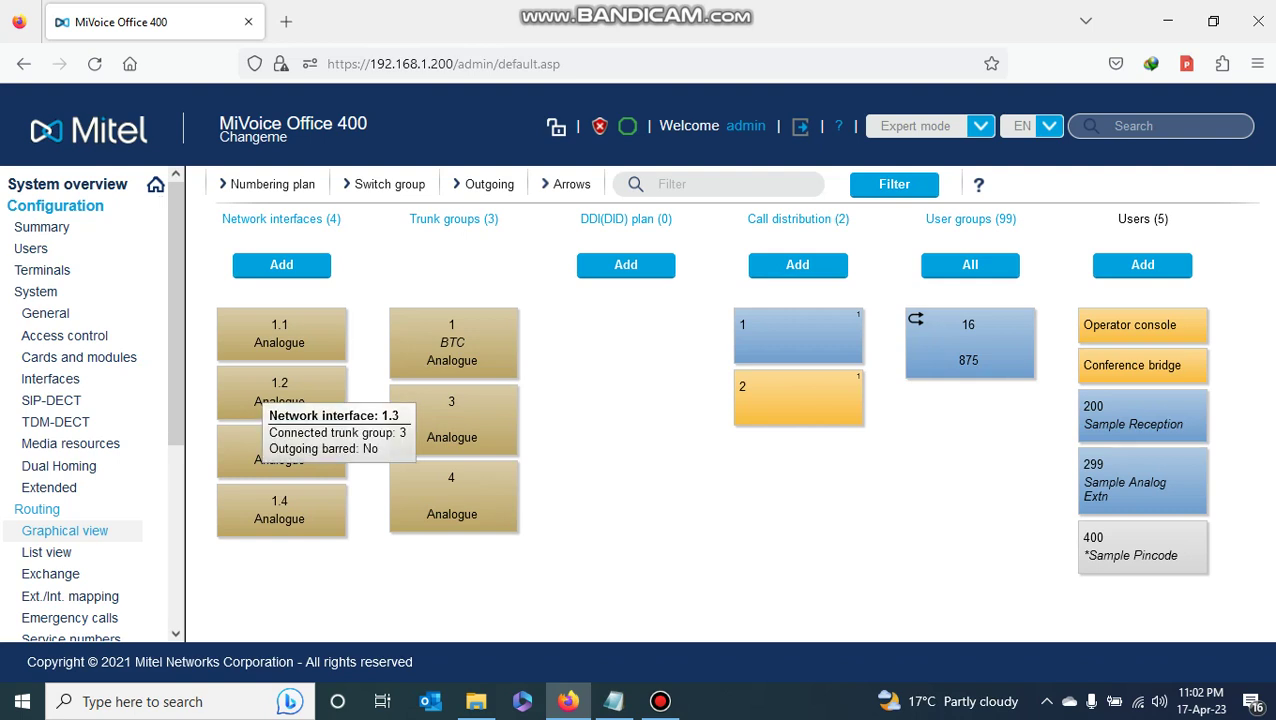
- Assign network interface 1.3 to trunk group 1 and set its ringing cycle to 10 s
{"action": "double_click", "coordinate": [281, 450]}
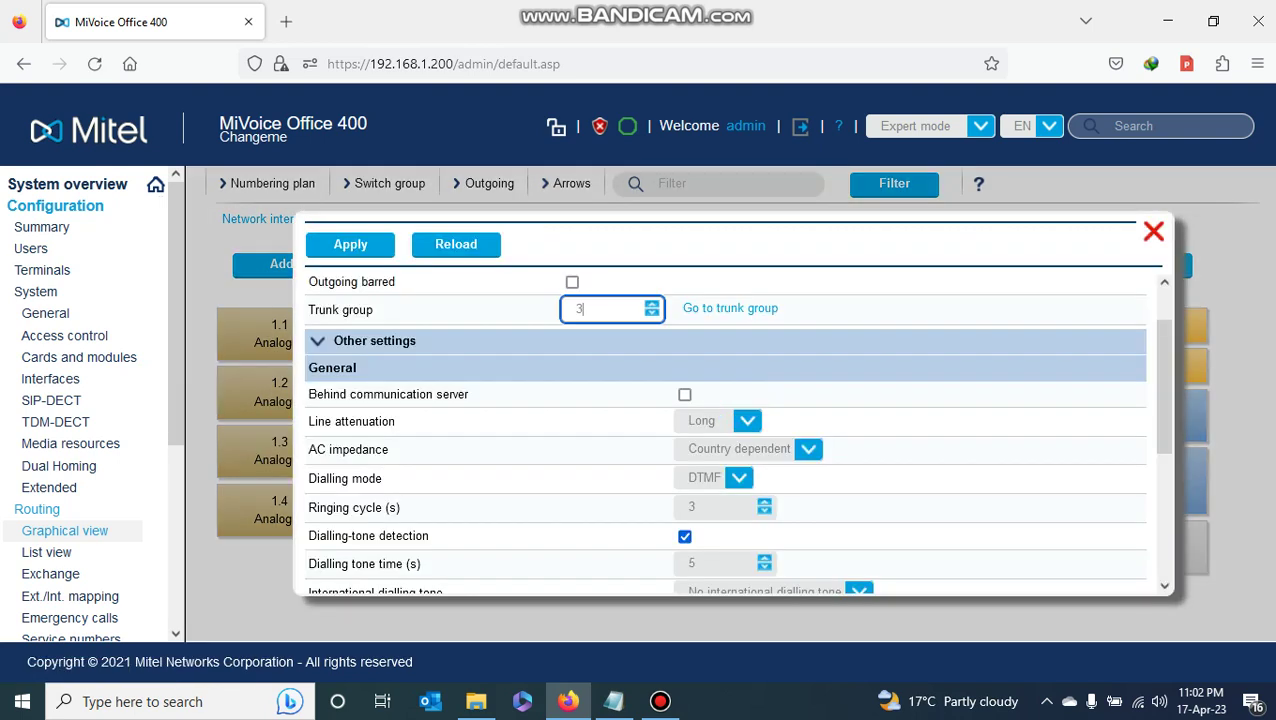
{"action": "left_click_drag", "start_coordinate": [374, 310], "coordinate": [306, 305]}
{"action": "left_click", "coordinate": [590, 309]}
{"action": "key", "text": "BackSpace"}
{"action": "type", "text": "1"}
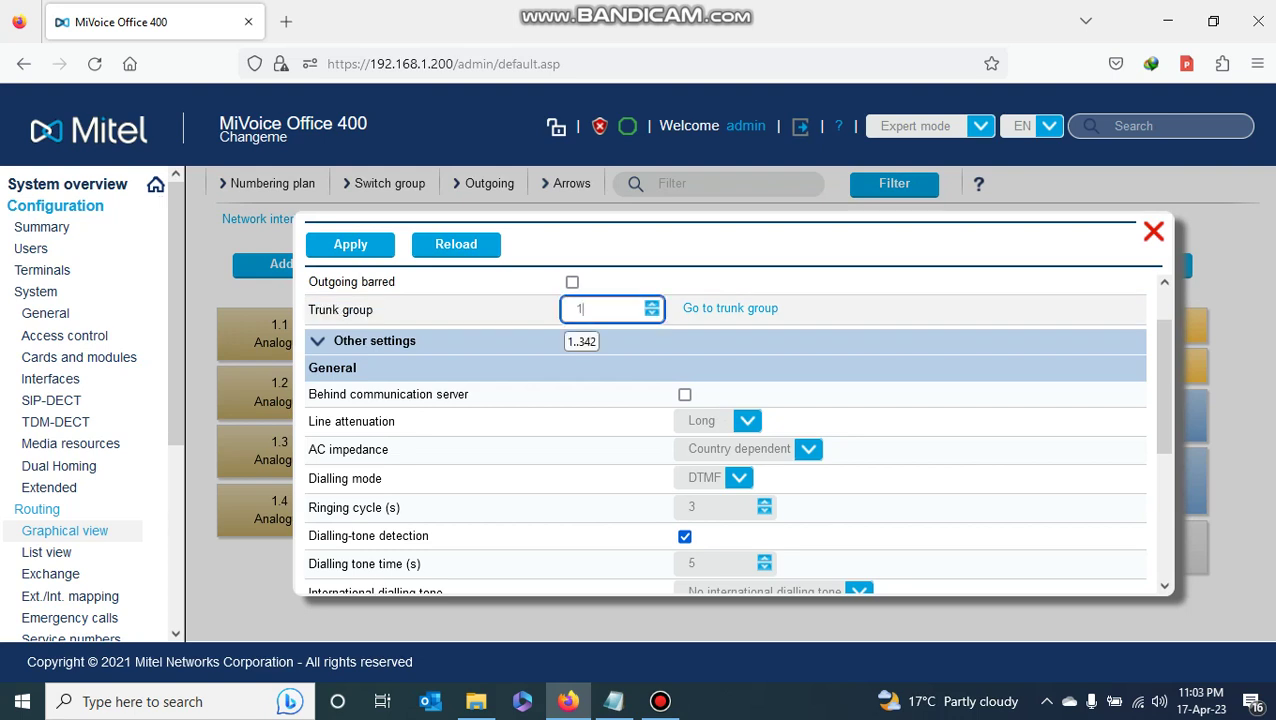
{"action": "left_click_drag", "start_coordinate": [400, 507], "coordinate": [325, 508]}
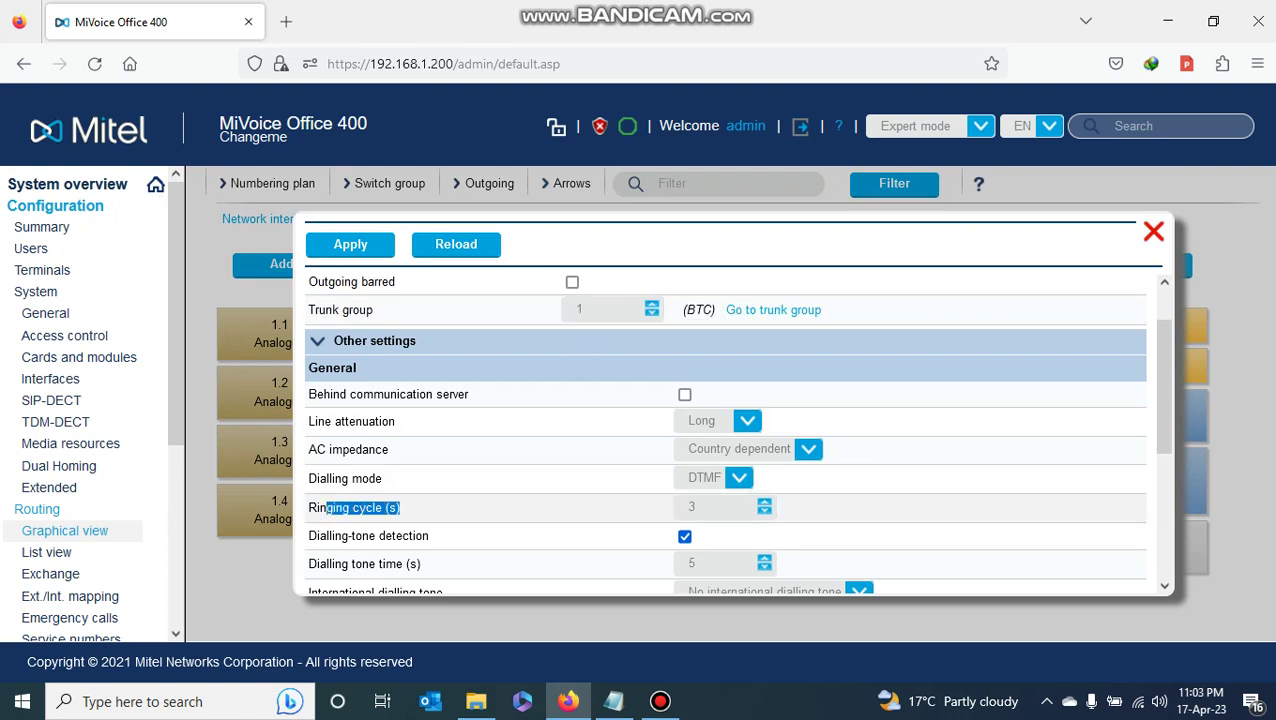
{"action": "key", "text": "Tab"}
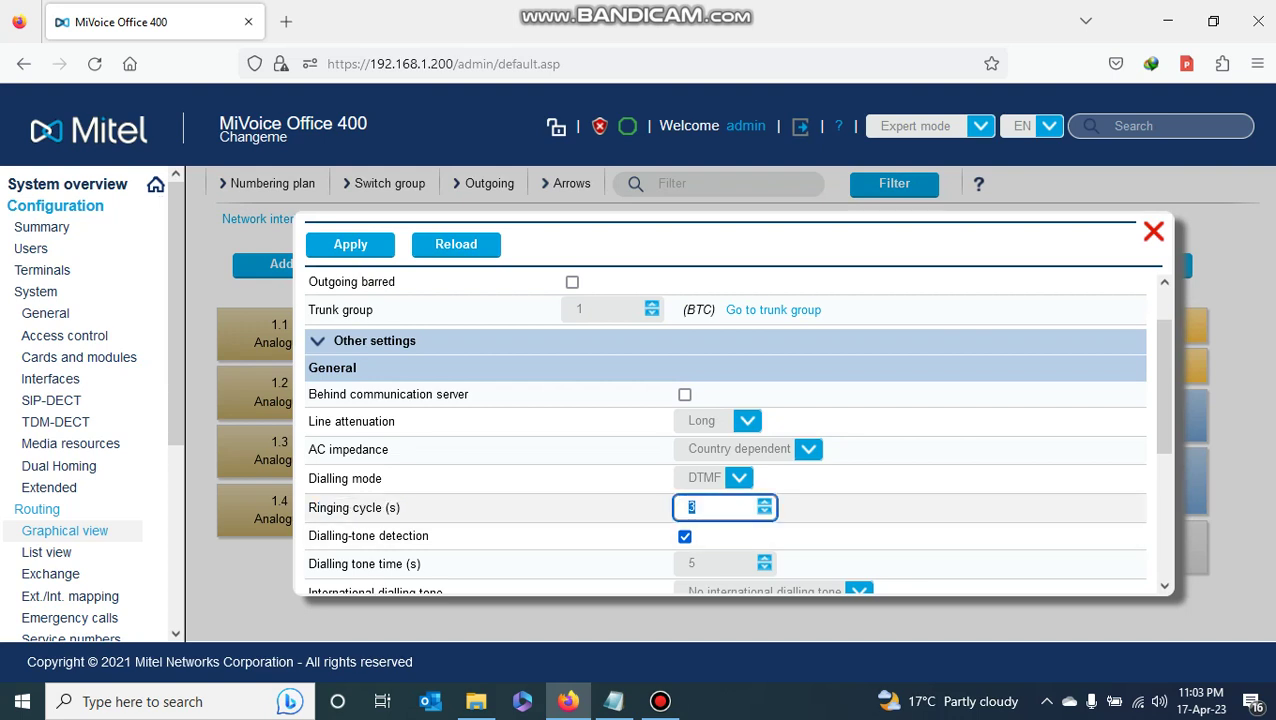
{"action": "type", "text": "10"}
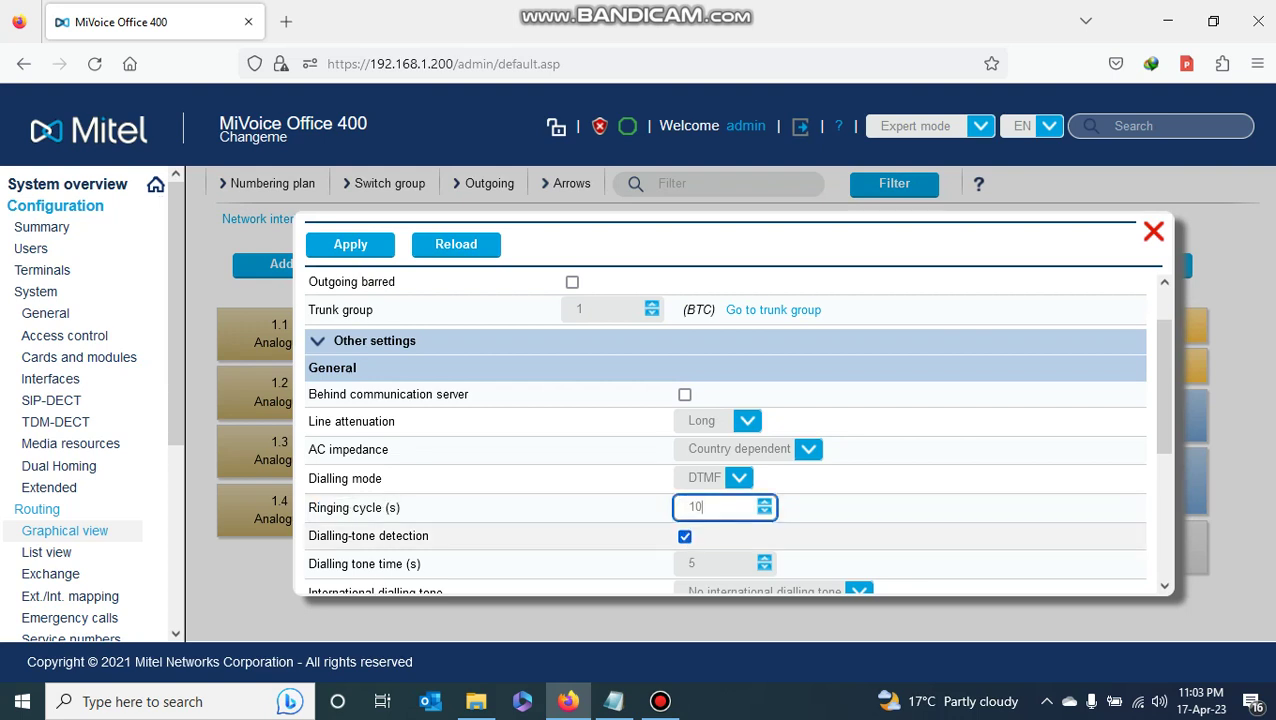
- Disable CLIP detection for network interface 1.3 and apply its settings
{"action": "scroll", "coordinate": [1160, 584], "scroll_direction": "down", "scroll_amount": 3}
{"action": "scroll", "coordinate": [725, 463], "scroll_direction": "down", "scroll_amount": 1}
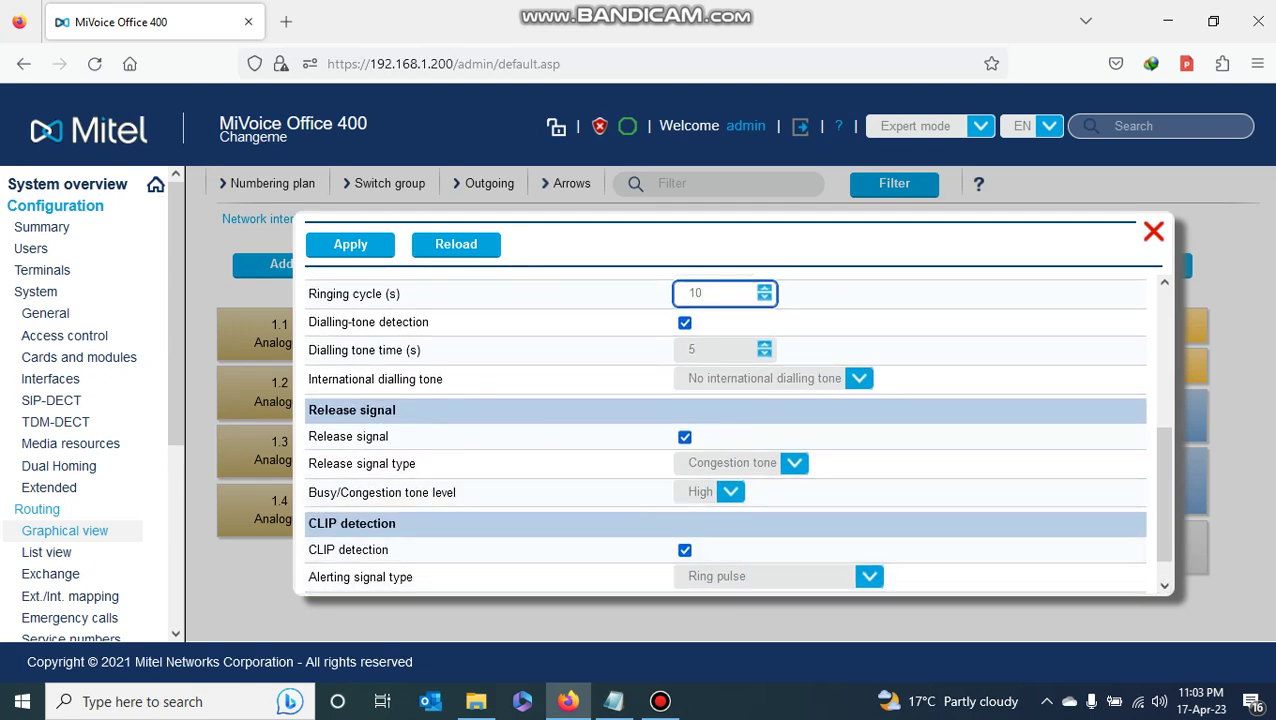
{"action": "left_click", "coordinate": [684, 550]}
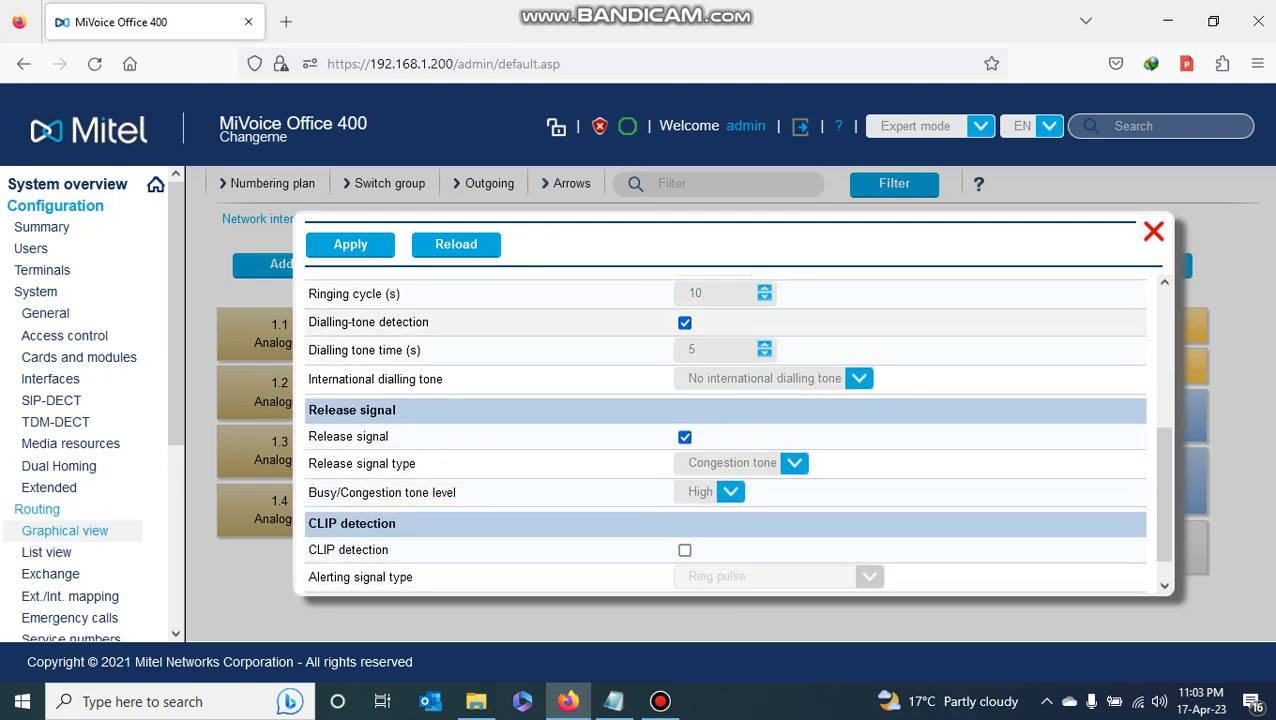
{"action": "left_click", "coordinate": [350, 244]}
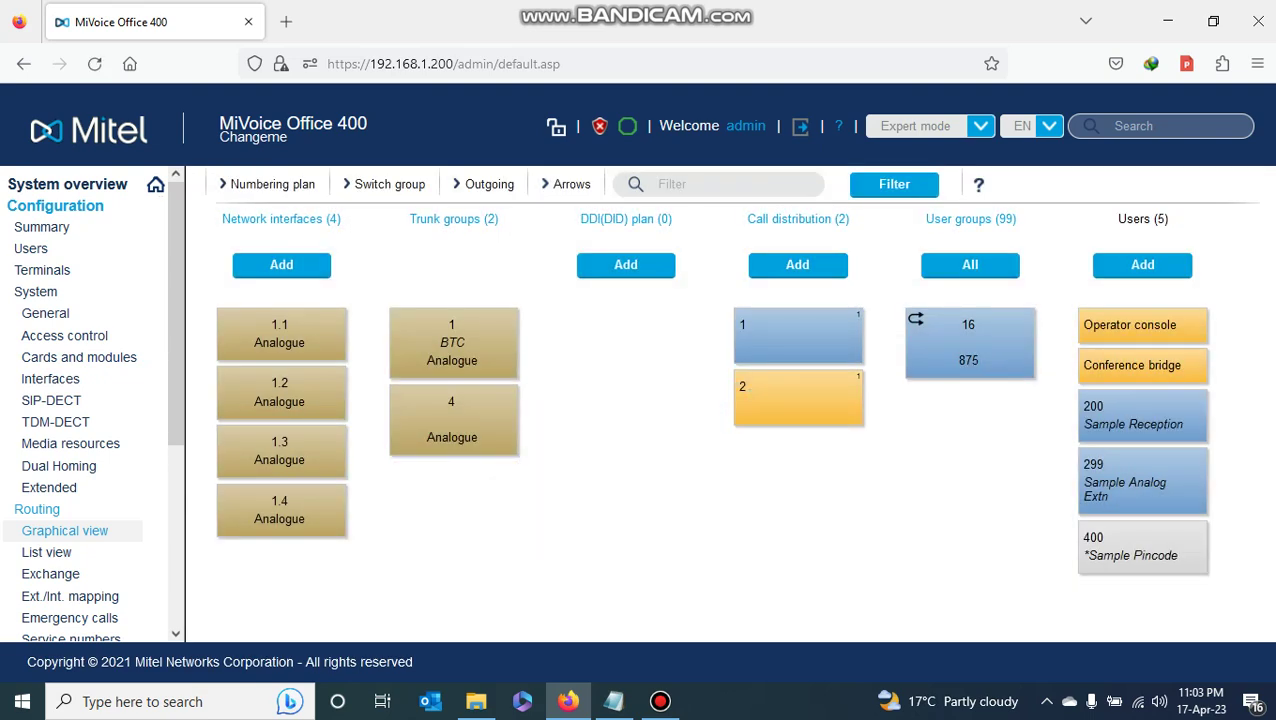
- Assign network interface 1.4 to trunk group 1 and set its ringing cycle to 10 s
{"action": "mouse_move", "coordinate": [452, 420]}
{"action": "left_click", "coordinate": [281, 510]}
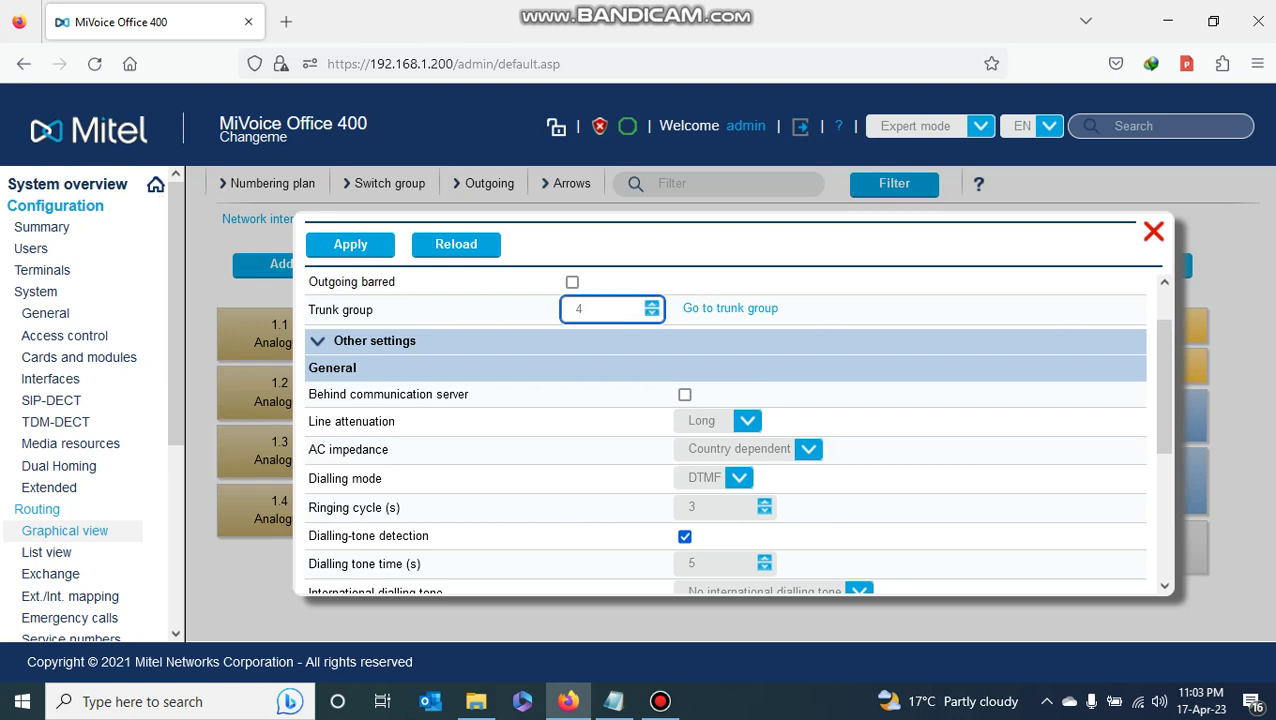
{"action": "left_click_drag", "start_coordinate": [376, 309], "coordinate": [312, 270]}
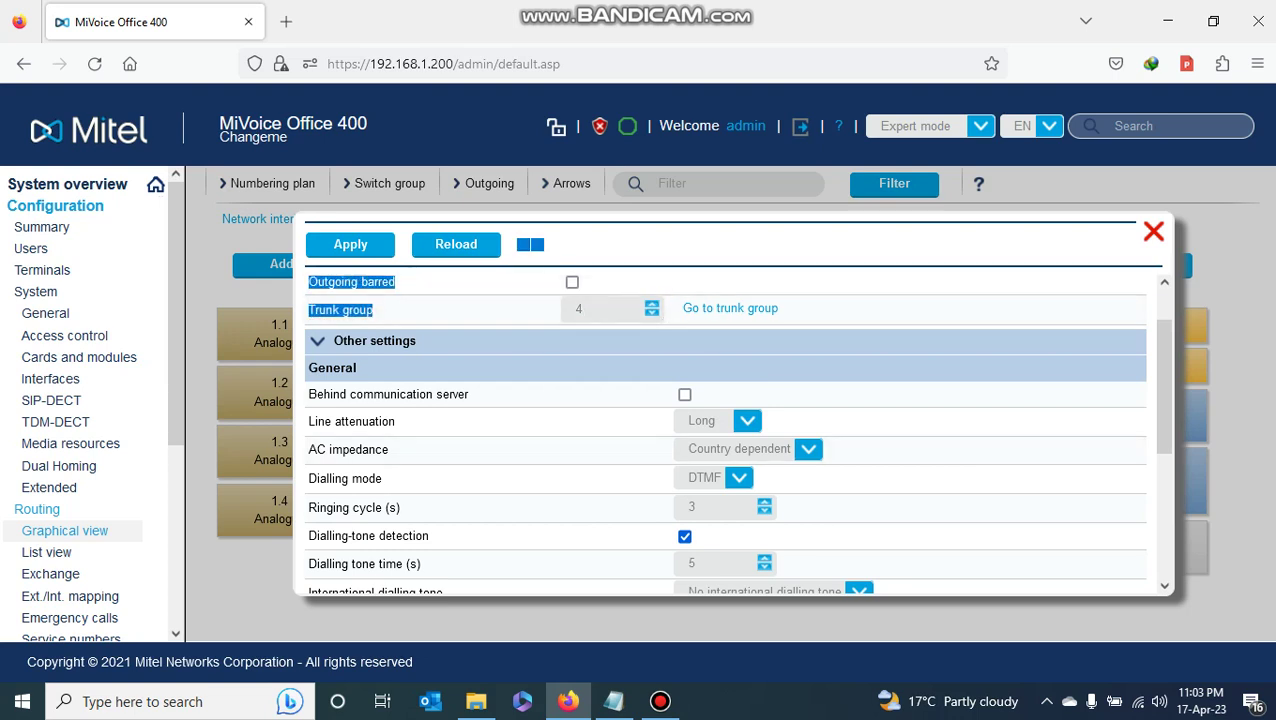
{"action": "double_click", "coordinate": [579, 309]}
{"action": "type", "text": "1"}
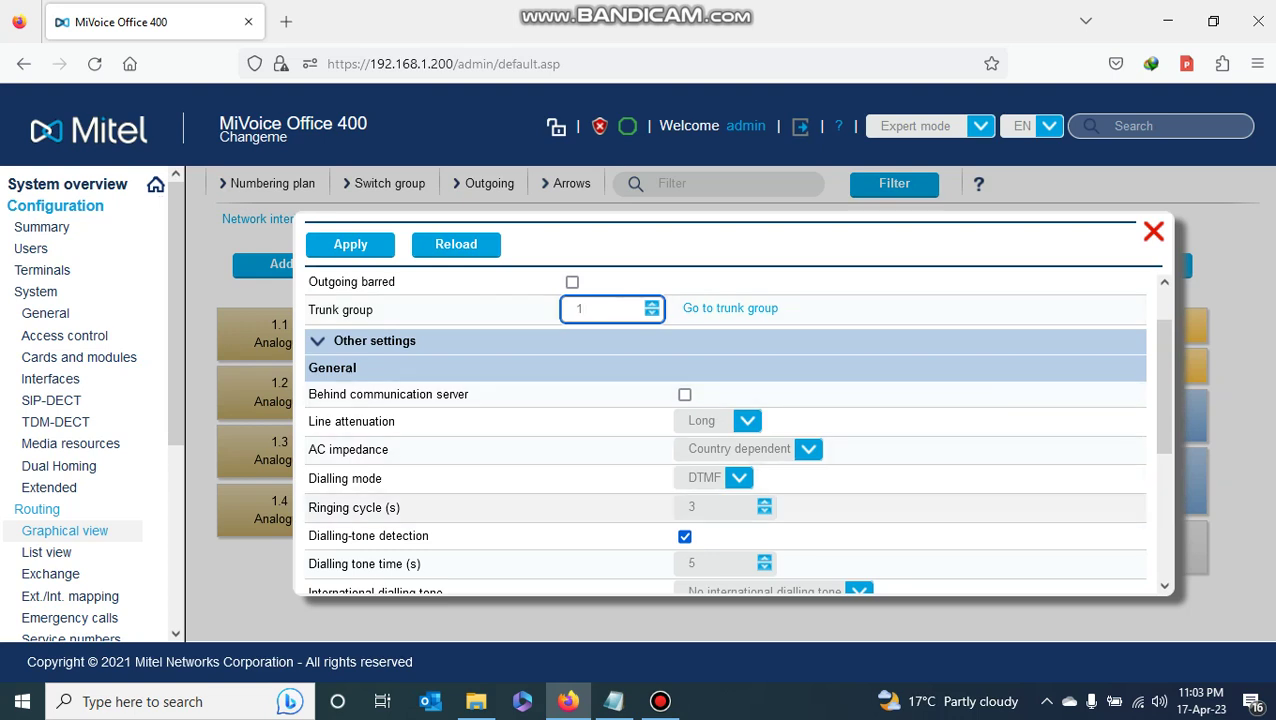
{"action": "left_click_drag", "start_coordinate": [401, 507], "coordinate": [306, 507]}
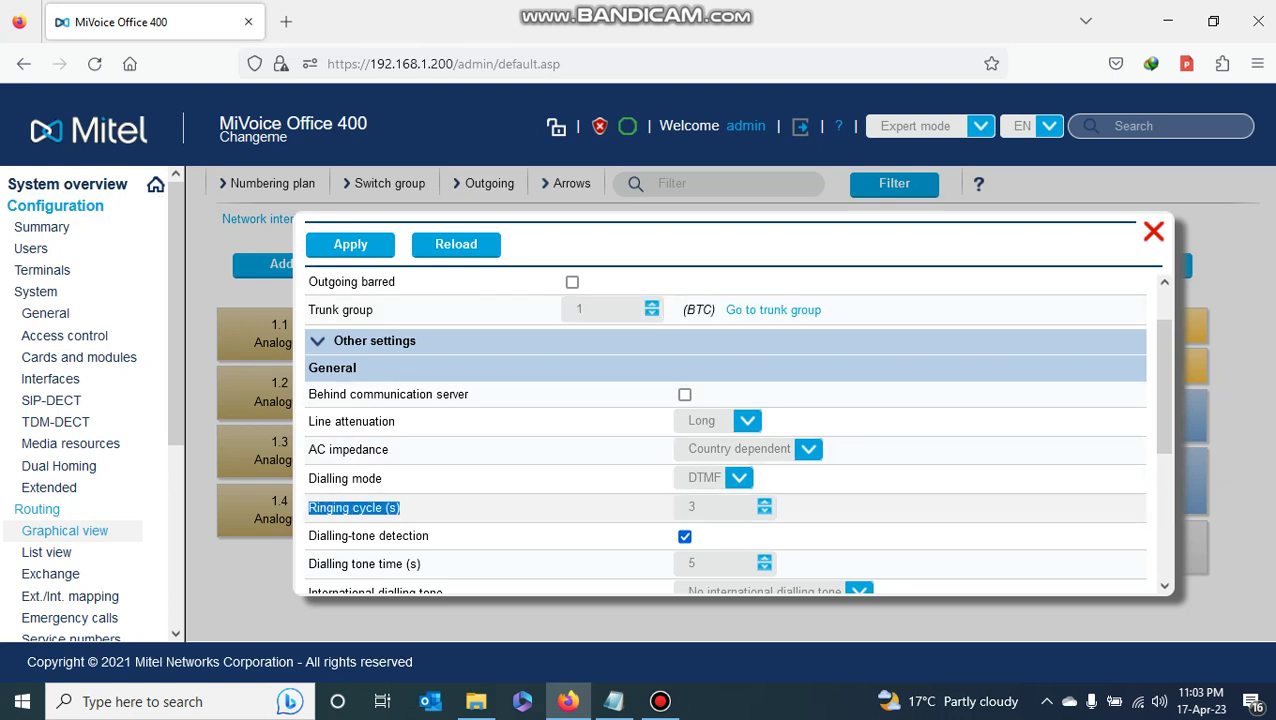
{"action": "double_click", "coordinate": [692, 507]}
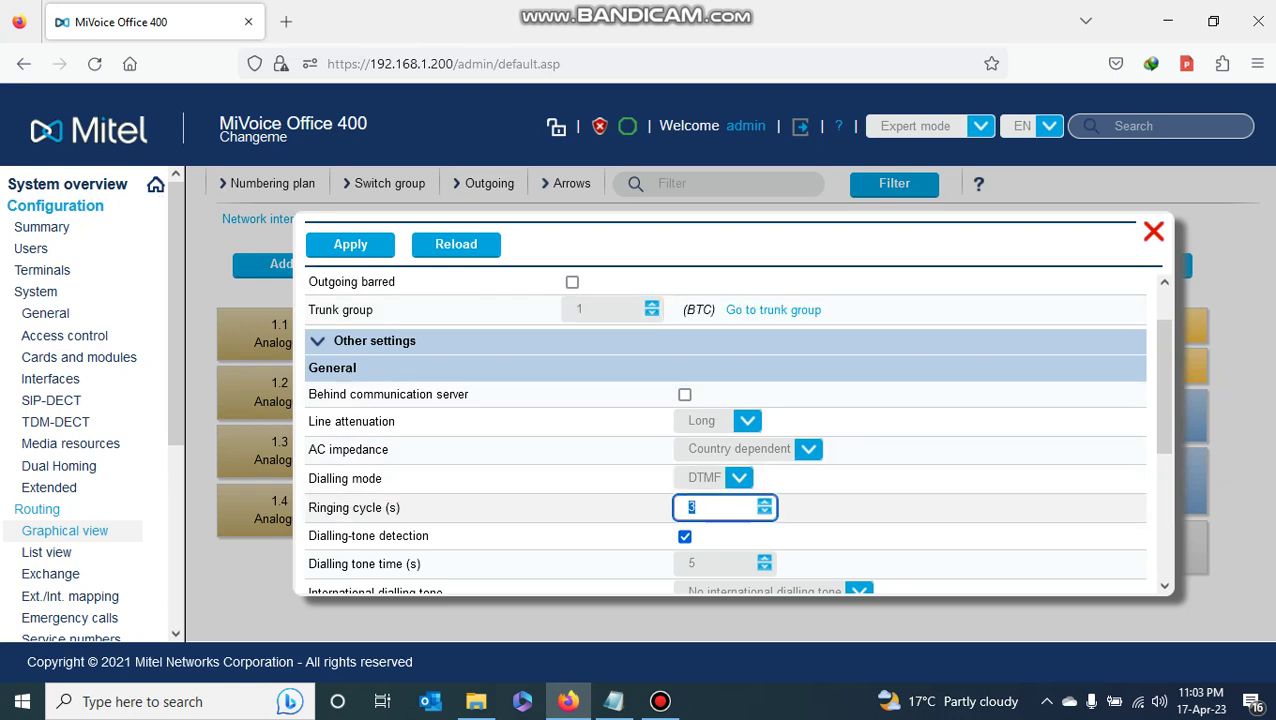
{"action": "type", "text": "10"}
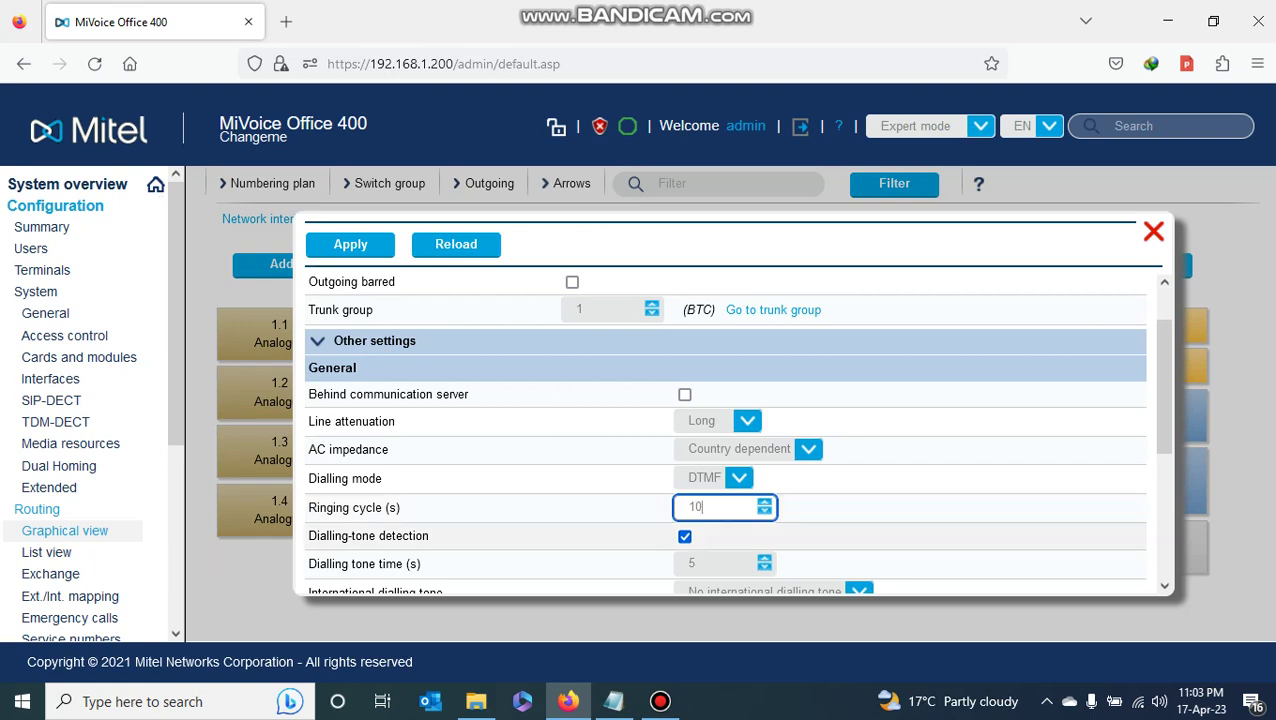
- Disable CLIP detection for network interface 1.4 and apply its settings
{"action": "scroll", "coordinate": [725, 430], "scroll_direction": "down", "scroll_amount": 5}
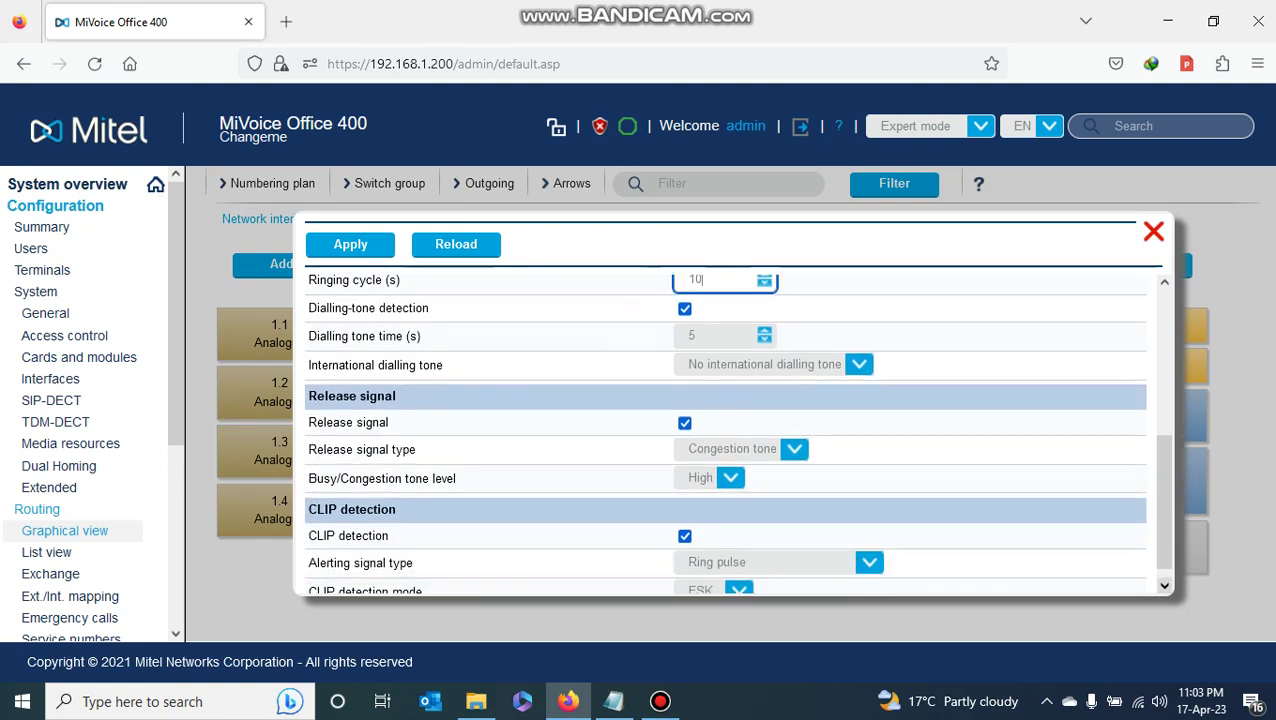
{"action": "left_click", "coordinate": [685, 518]}
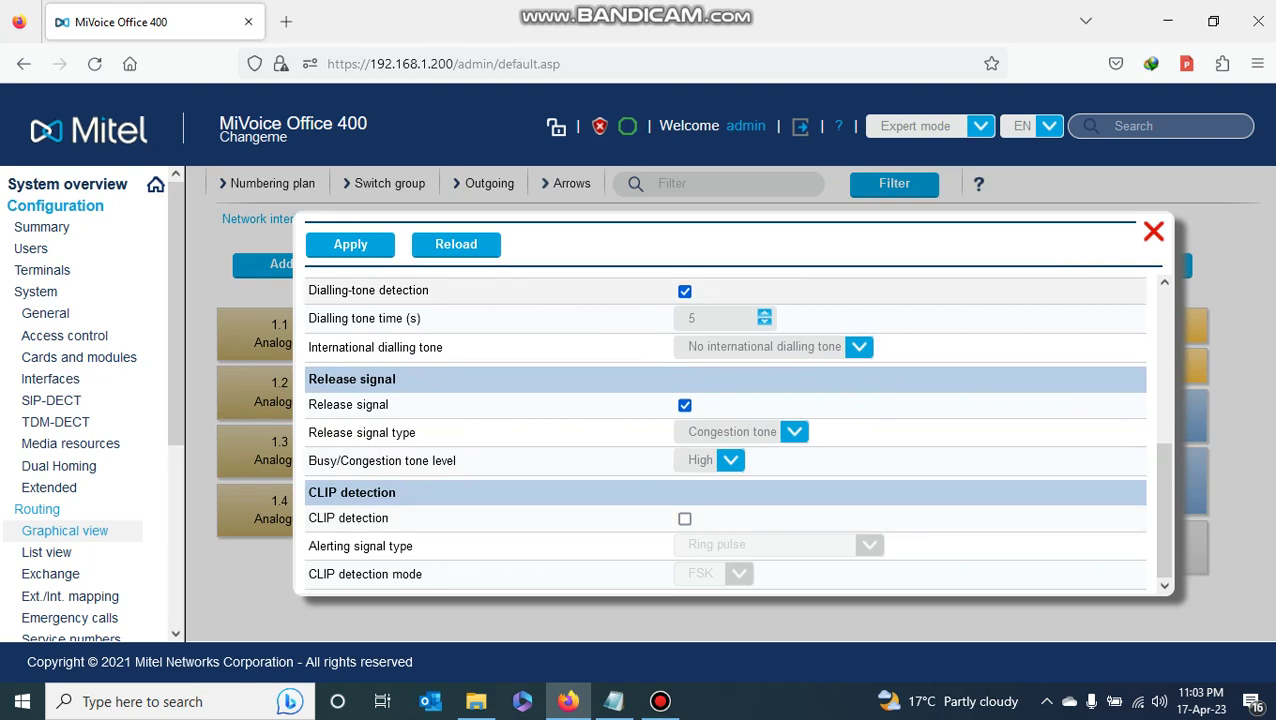
{"action": "left_click", "coordinate": [350, 244]}
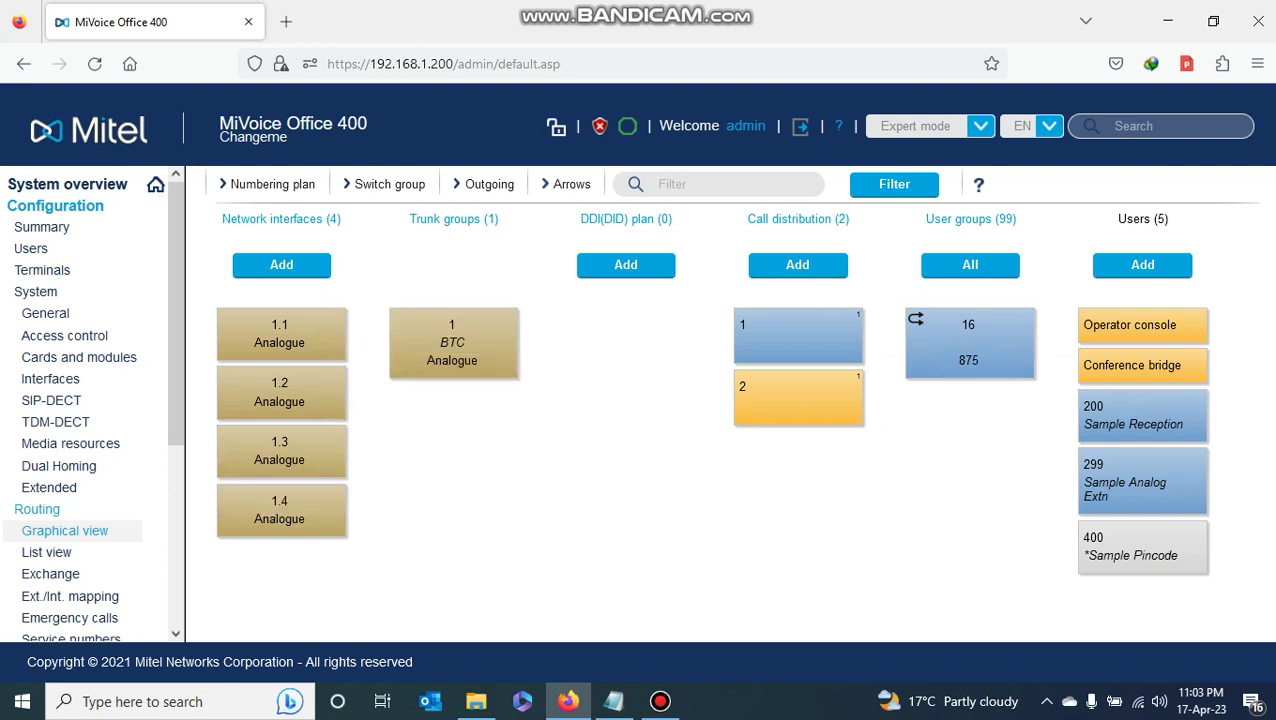
- Check the maximum outgoing calls and maximum simultaneous connections of the BTC trunk group and apply its settings
{"action": "left_click", "coordinate": [453, 342]}
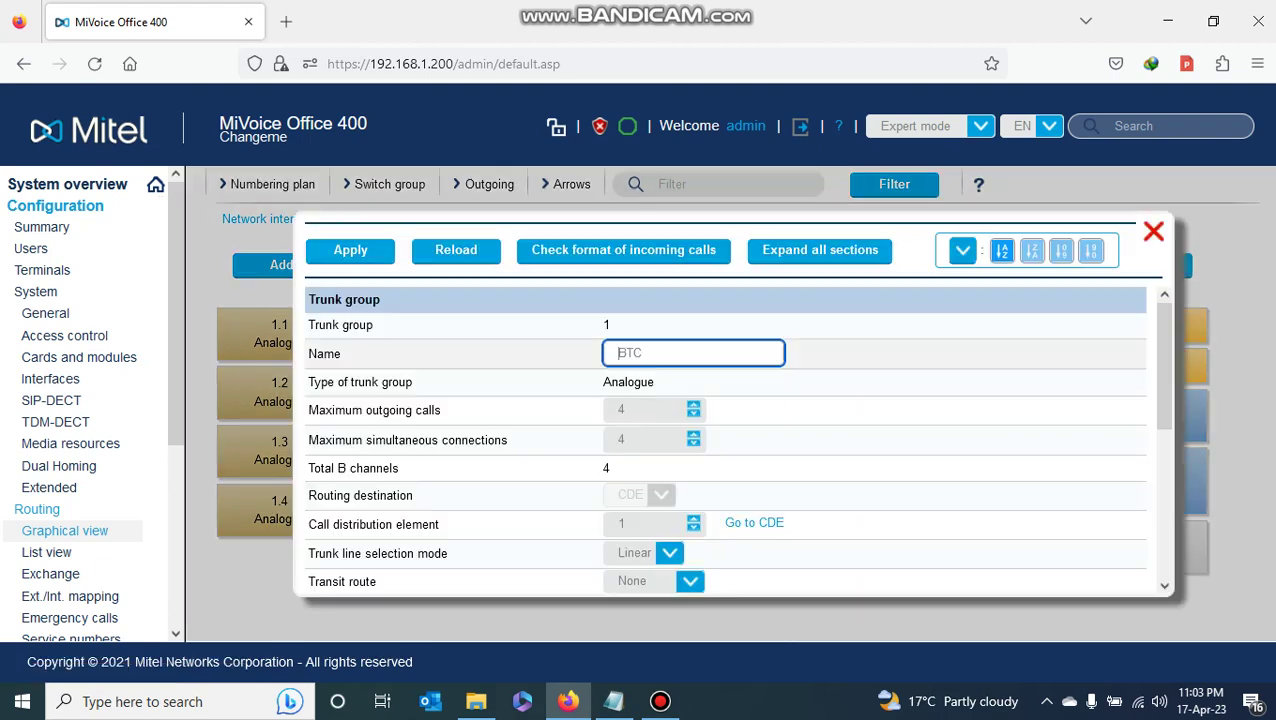
{"action": "left_click_drag", "start_coordinate": [441, 410], "coordinate": [301, 408]}
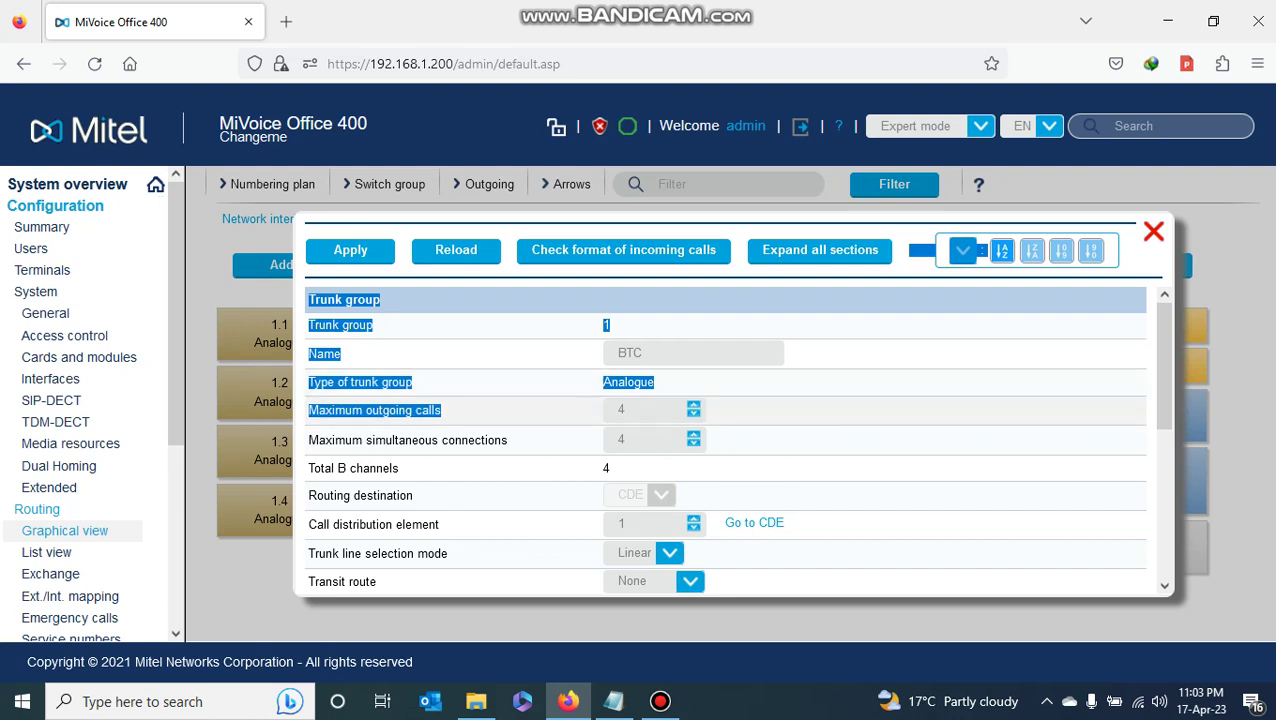
{"action": "left_click", "coordinate": [640, 410]}
{"action": "double_click", "coordinate": [621, 410]}
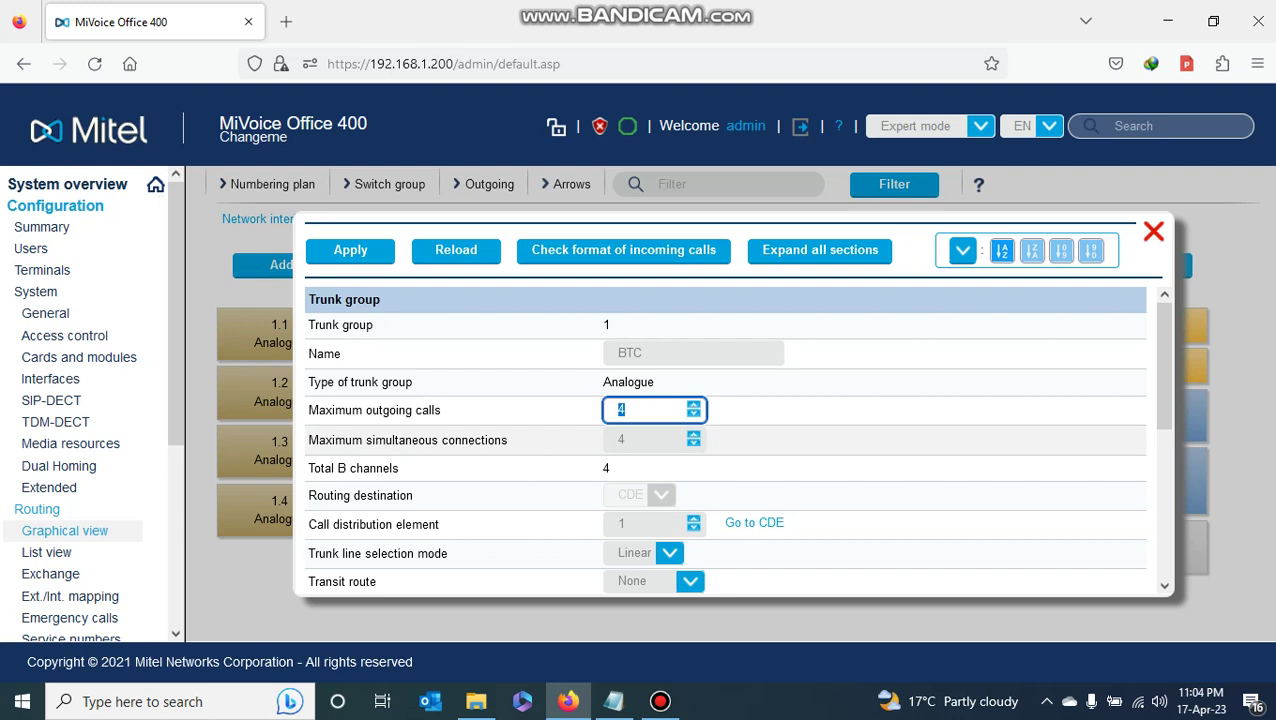
{"action": "key", "text": "Tab"}
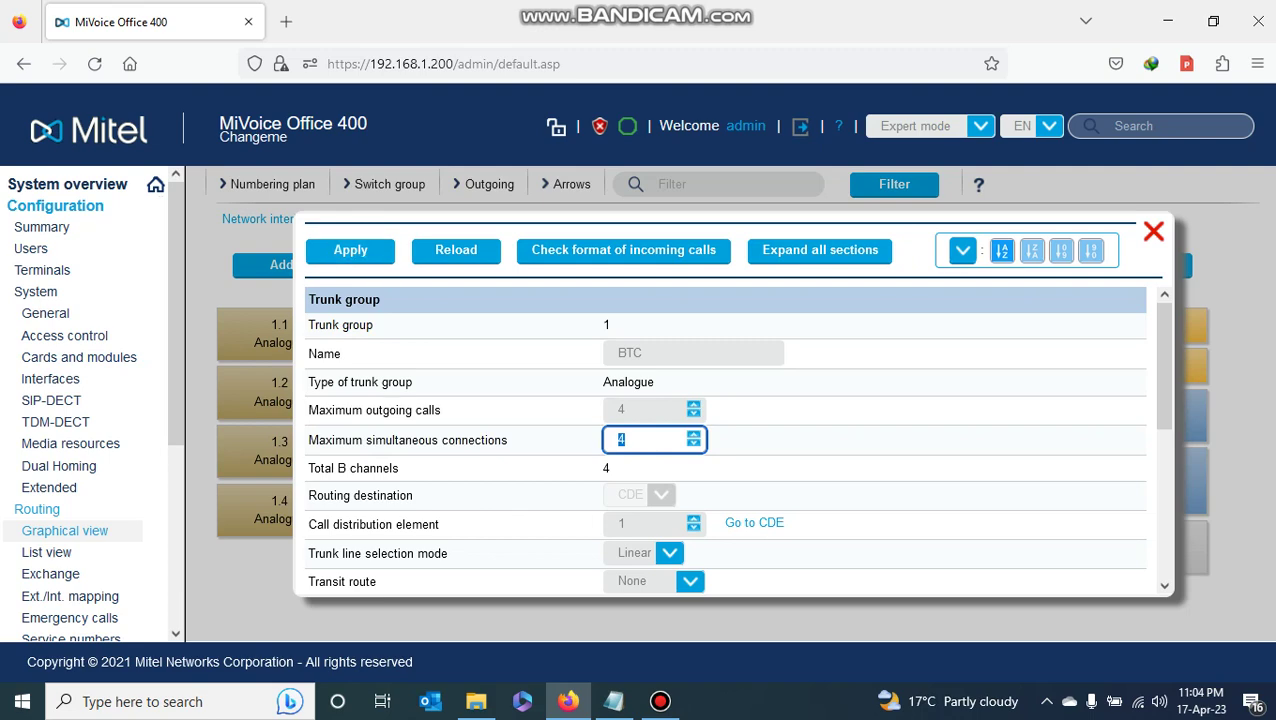
{"action": "left_click", "coordinate": [350, 250]}
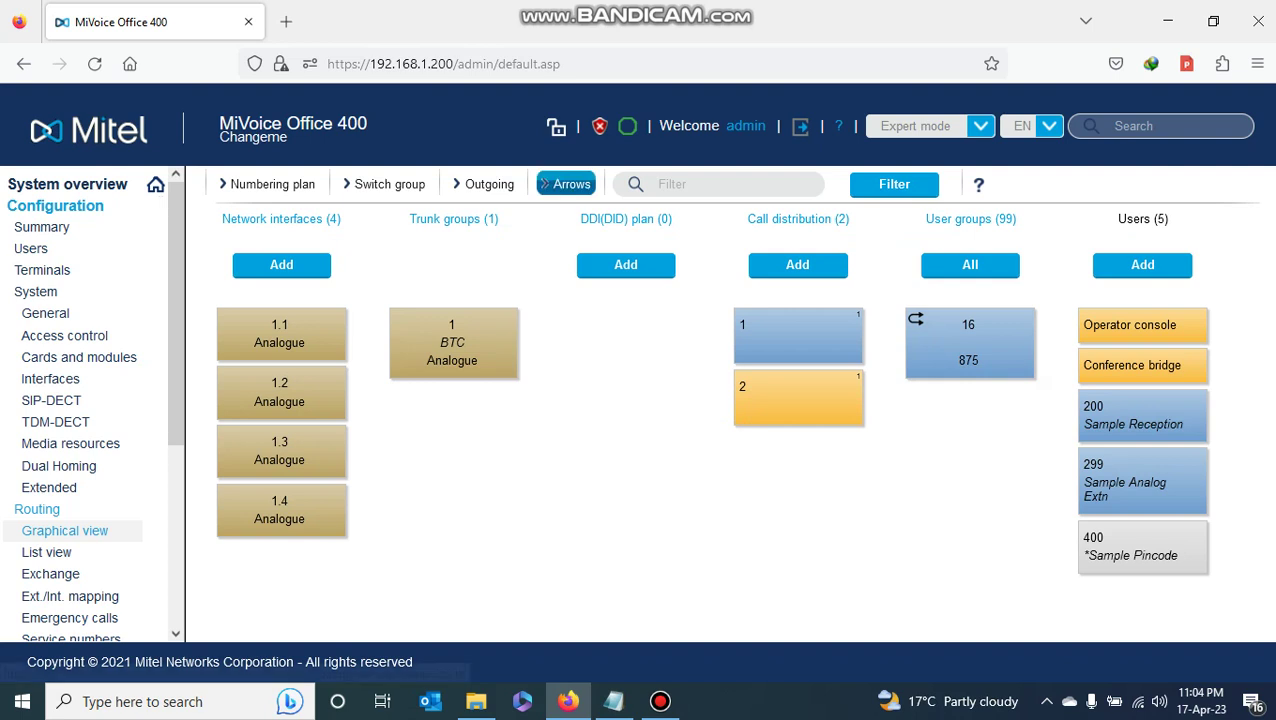
- Show the routing arrows between all elements to check the call paths, and hide them again
{"action": "left_click", "coordinate": [567, 184]}
{"action": "left_click", "coordinate": [587, 231]}
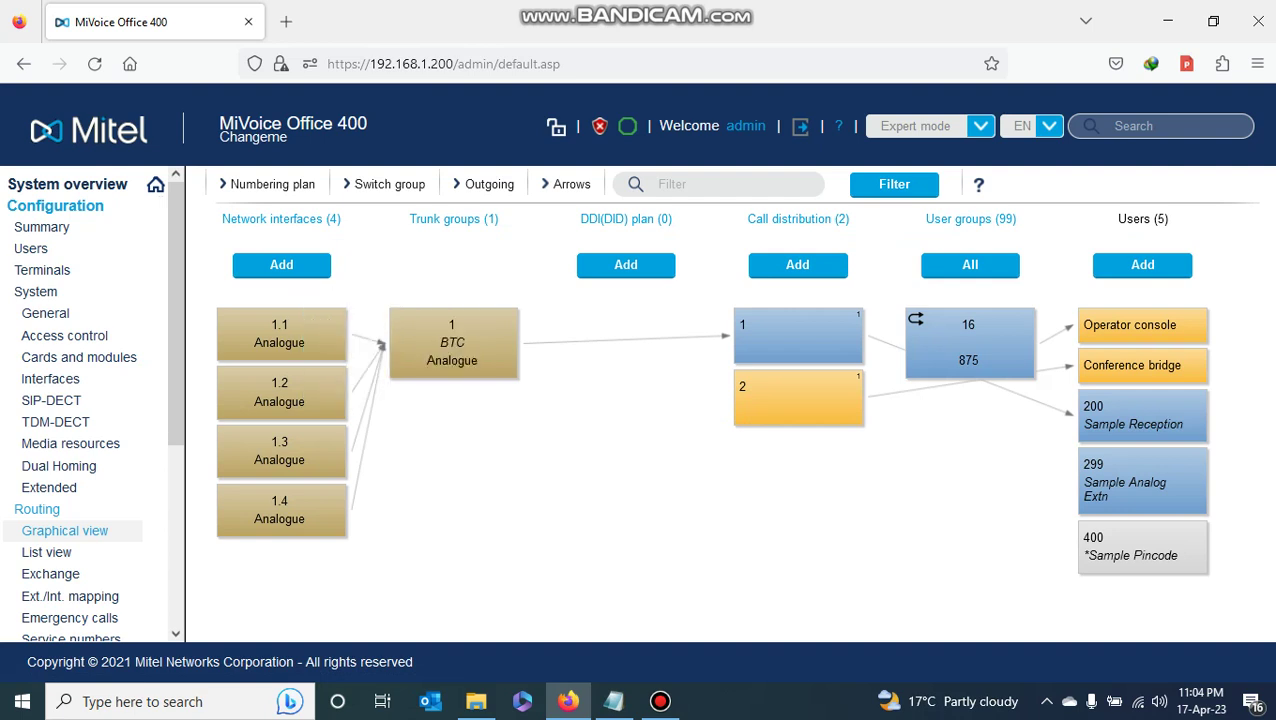
{"action": "mouse_move", "coordinate": [452, 342]}
{"action": "left_click", "coordinate": [566, 184]}
{"action": "left_click", "coordinate": [587, 209]}
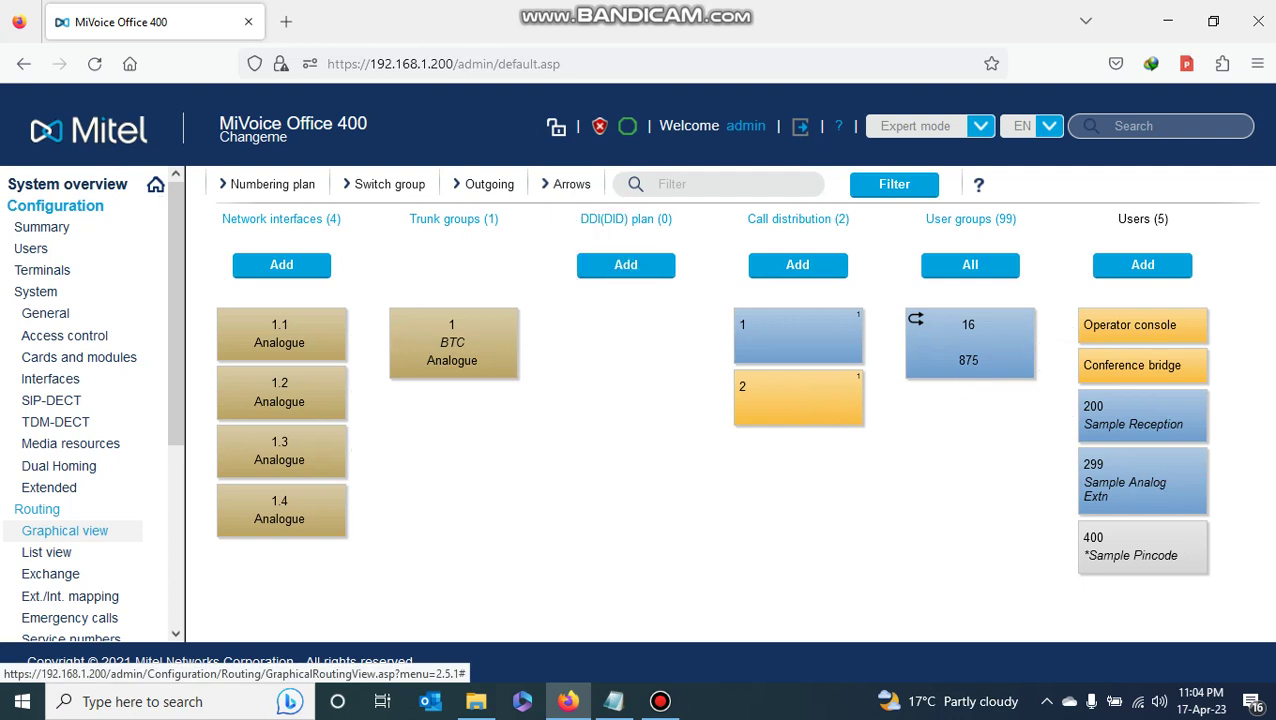
- Display the routing path for all switch positions of network interfaces 1.1, 1.2, 1.3 and 1.4 in turn
{"action": "right_click", "coordinate": [262, 330]}
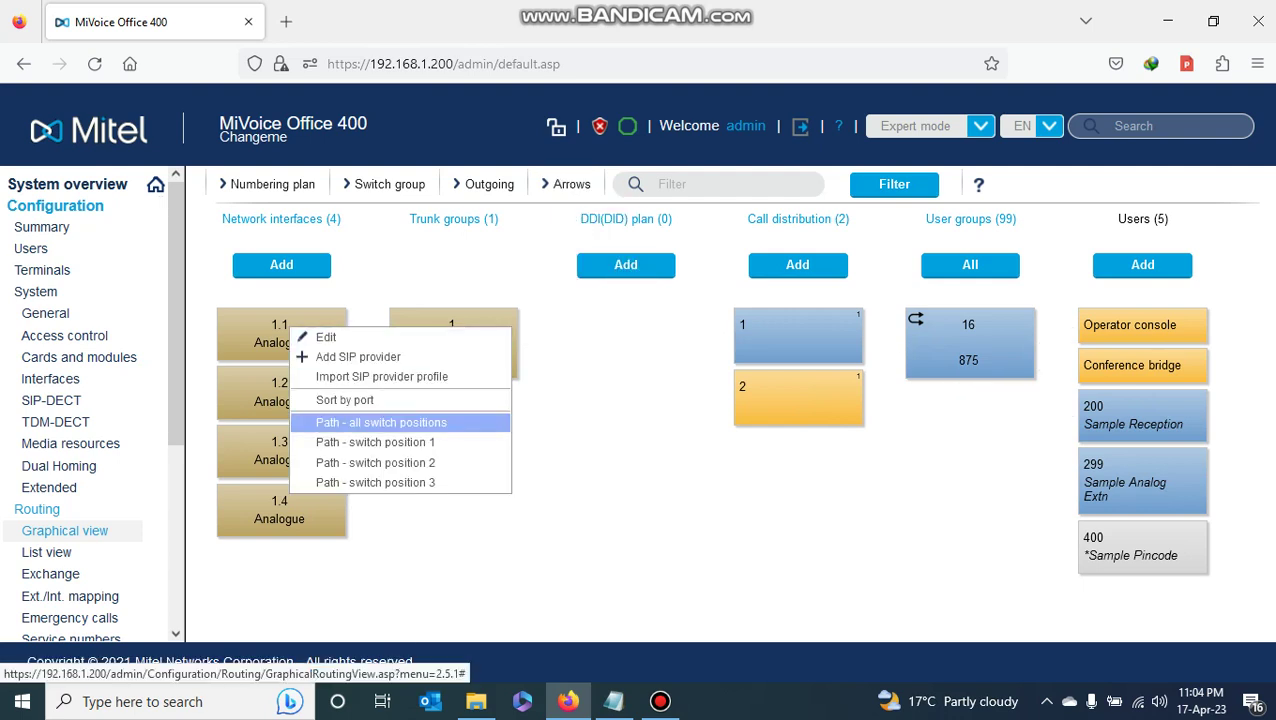
{"action": "left_click", "coordinate": [370, 421]}
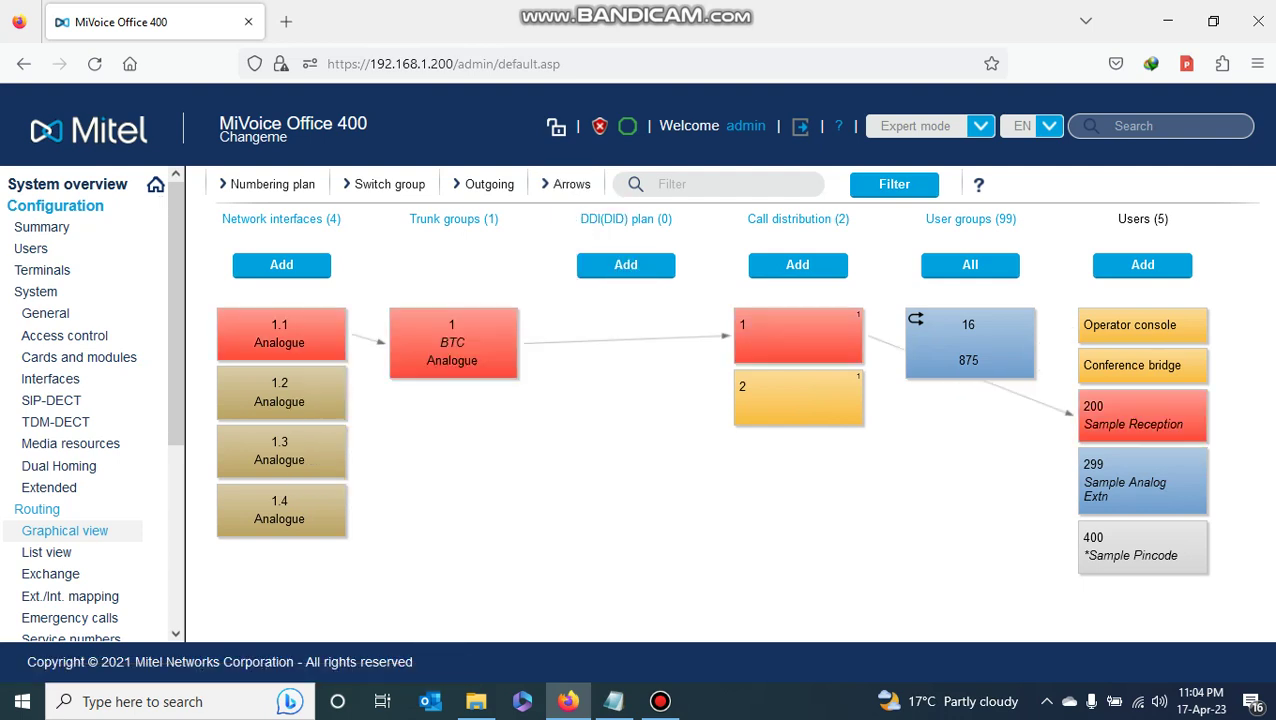
{"action": "right_click", "coordinate": [262, 401]}
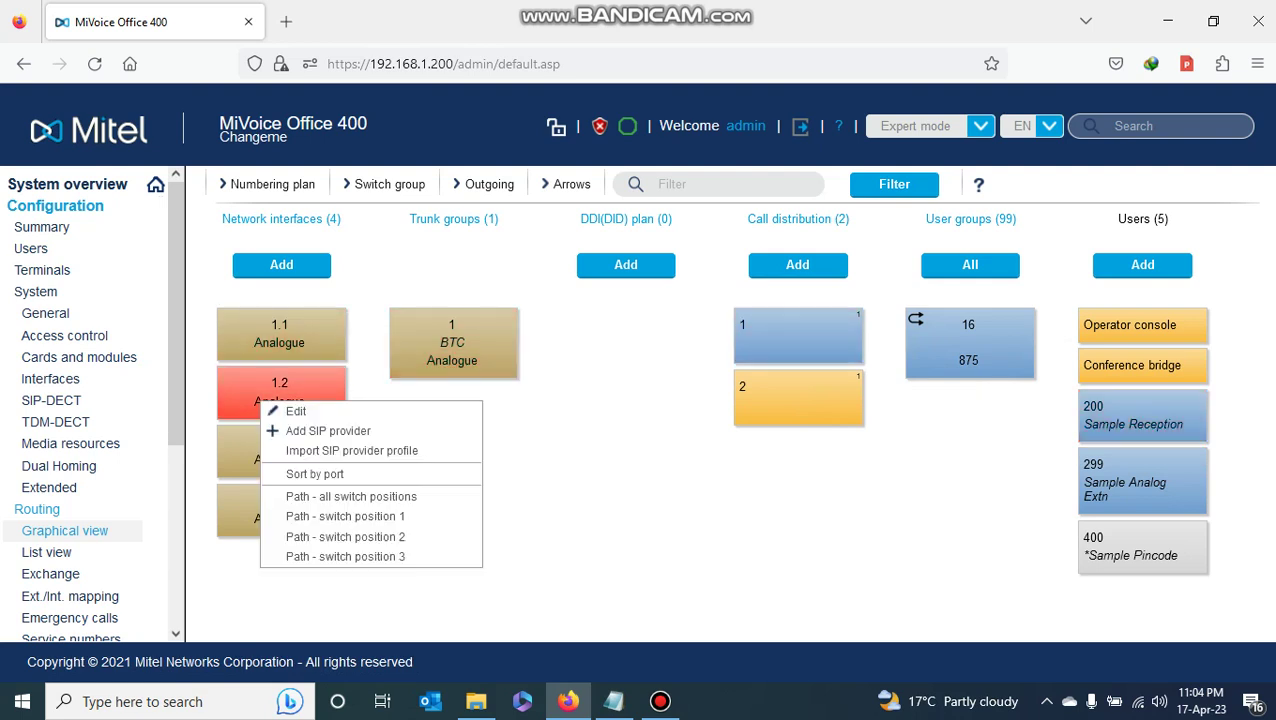
{"action": "left_click", "coordinate": [351, 496]}
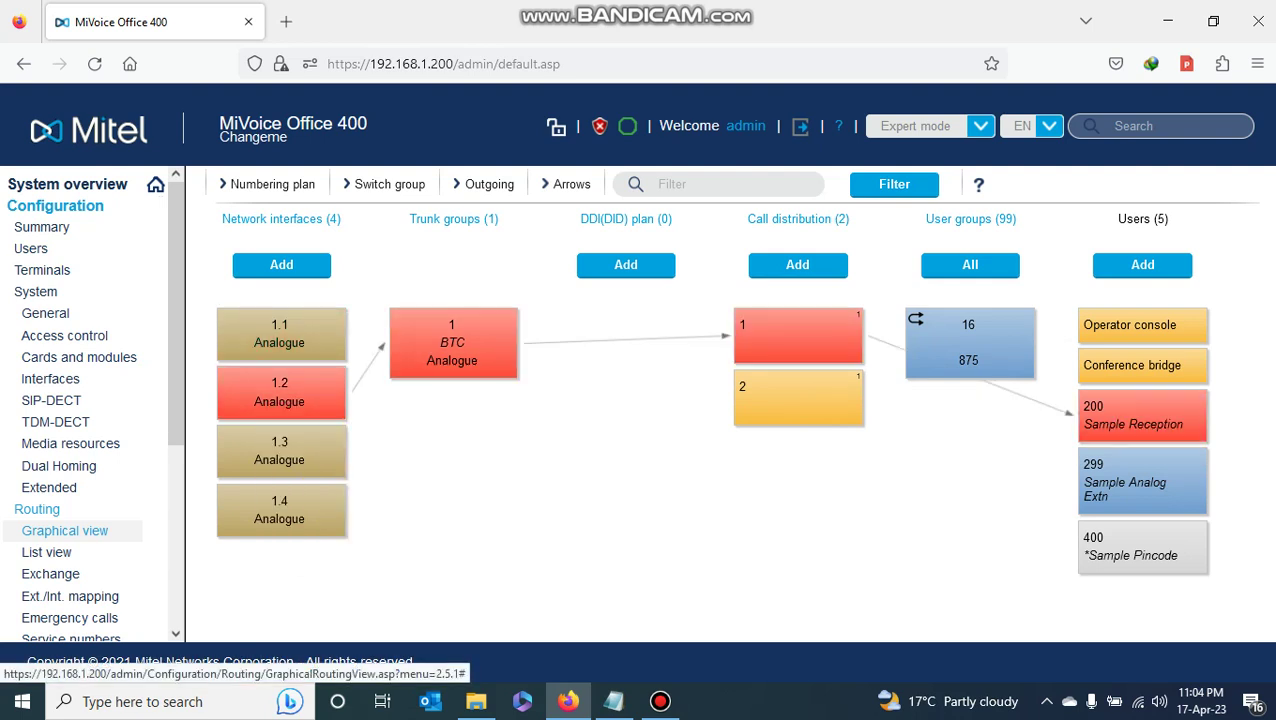
{"action": "right_click", "coordinate": [291, 452]}
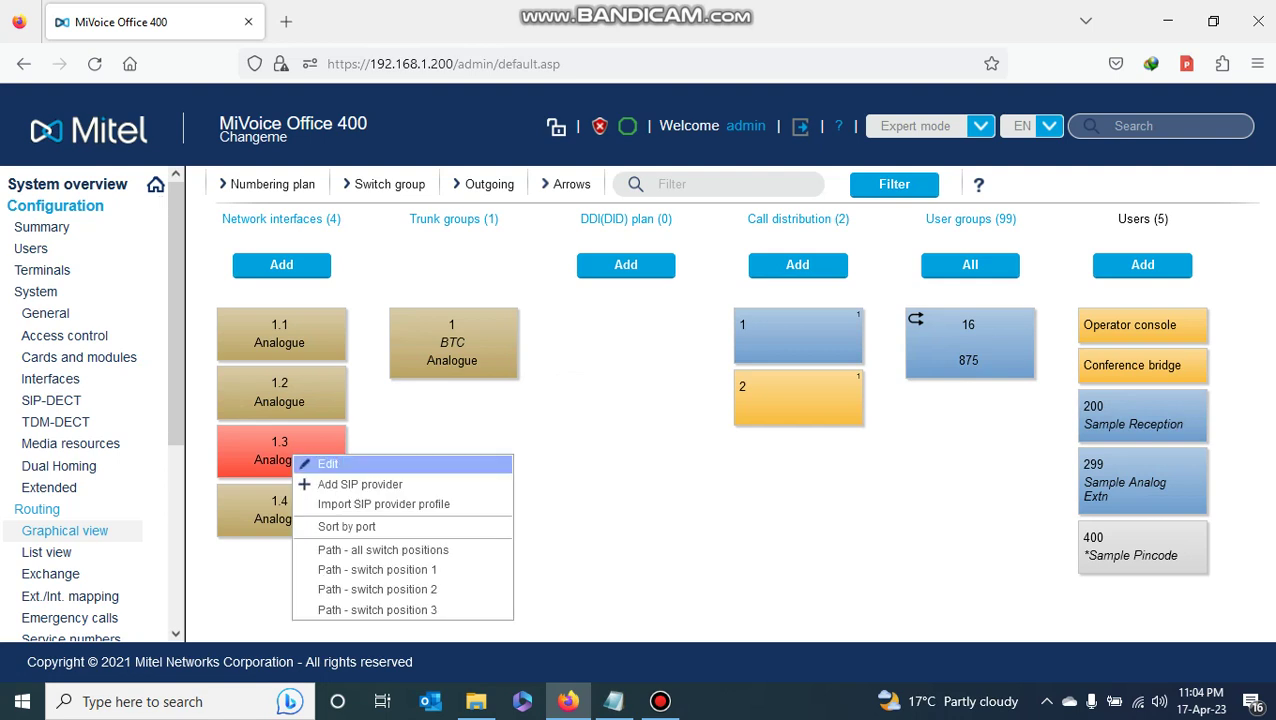
{"action": "left_click", "coordinate": [351, 548]}
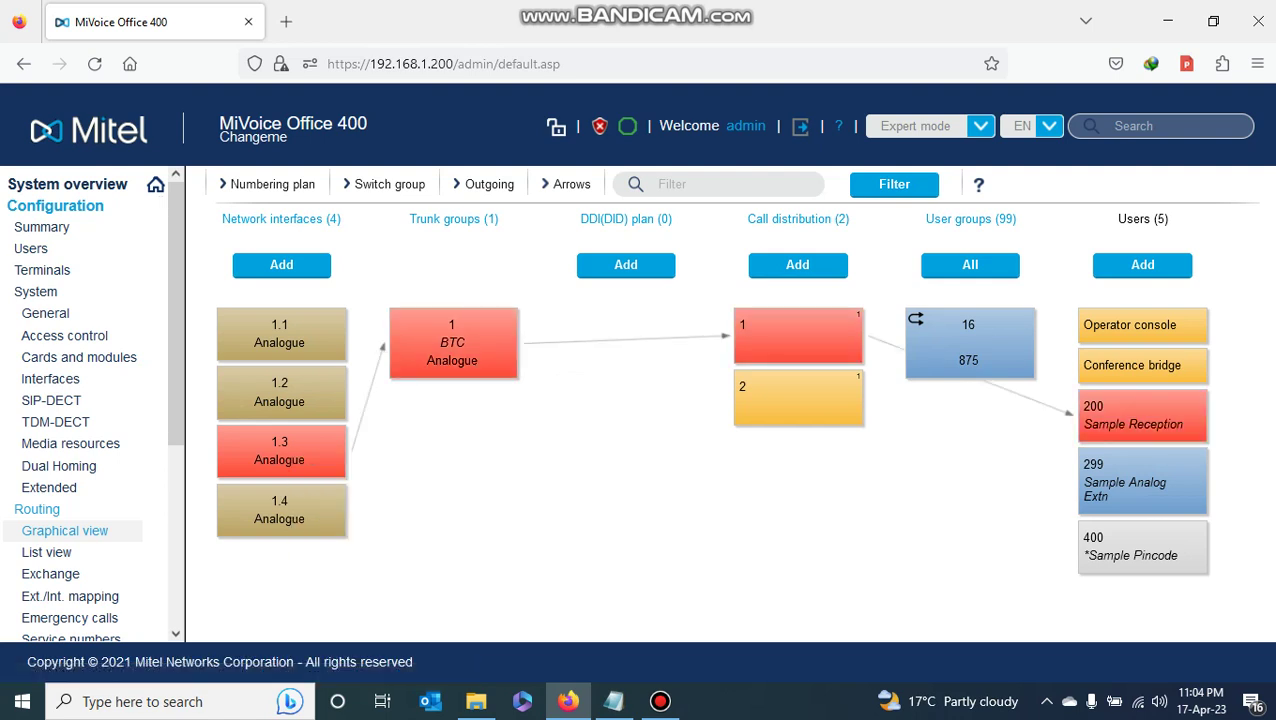
{"action": "right_click", "coordinate": [253, 511]}
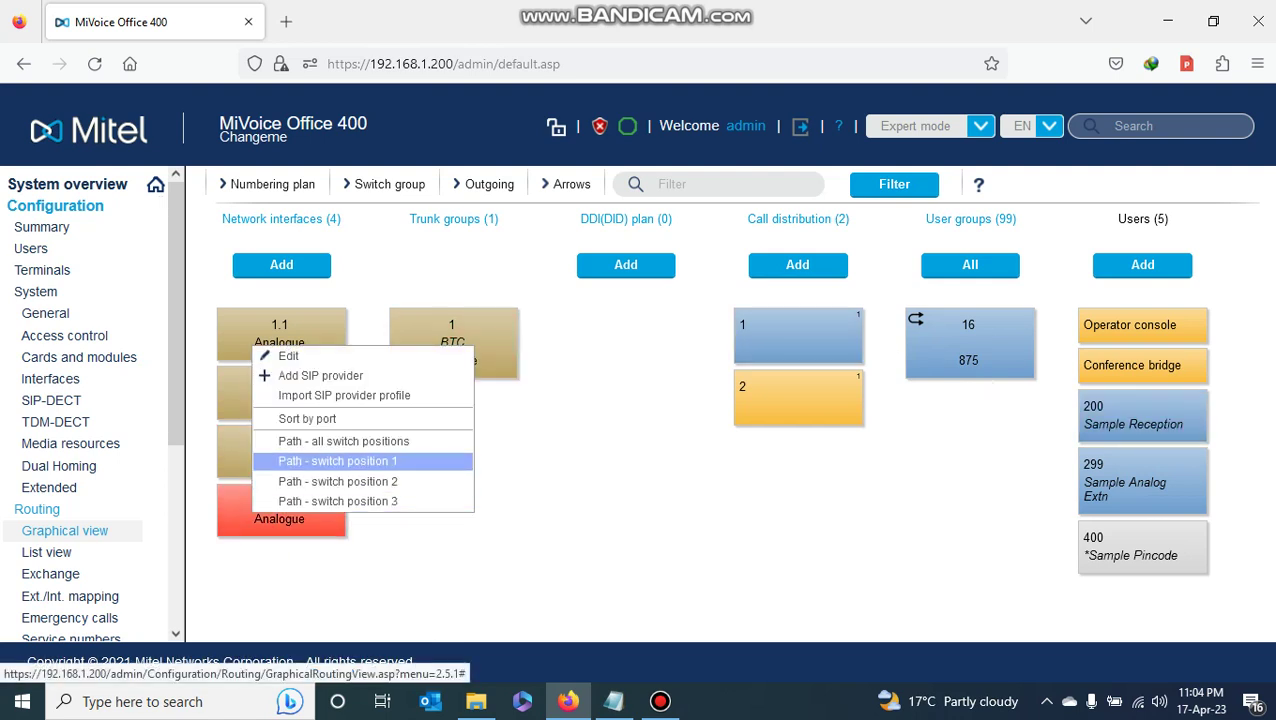
{"action": "left_click", "coordinate": [343, 441]}
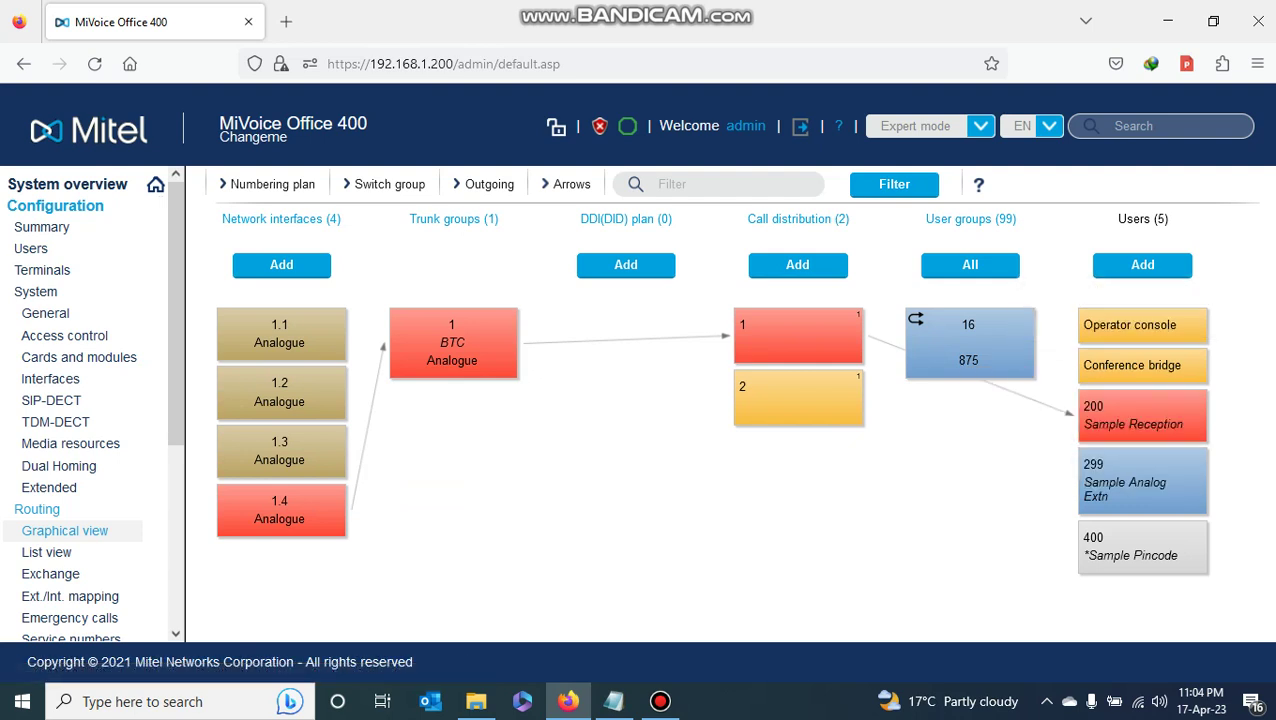
- Set the routing destination of call distribution element 1 to Operator console for switch position 1
{"action": "mouse_move", "coordinate": [798, 336]}
{"action": "left_click", "coordinate": [775, 345]}
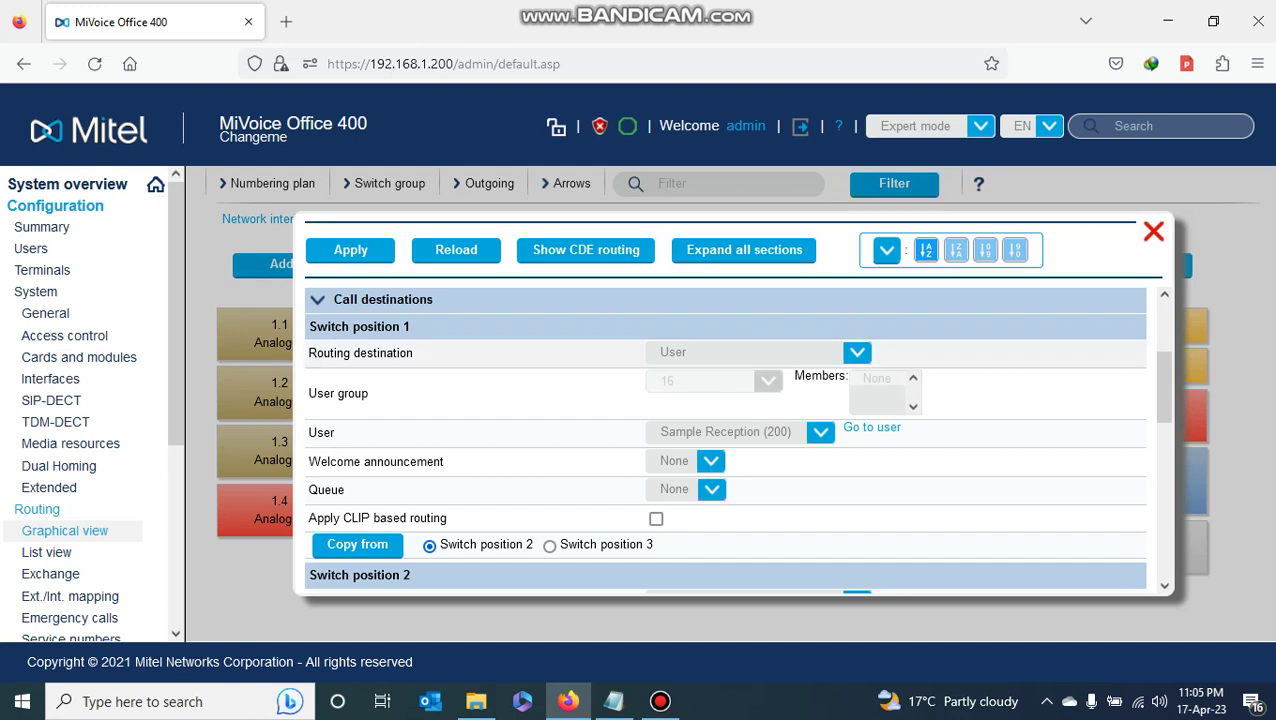
{"action": "left_click", "coordinate": [856, 352]}
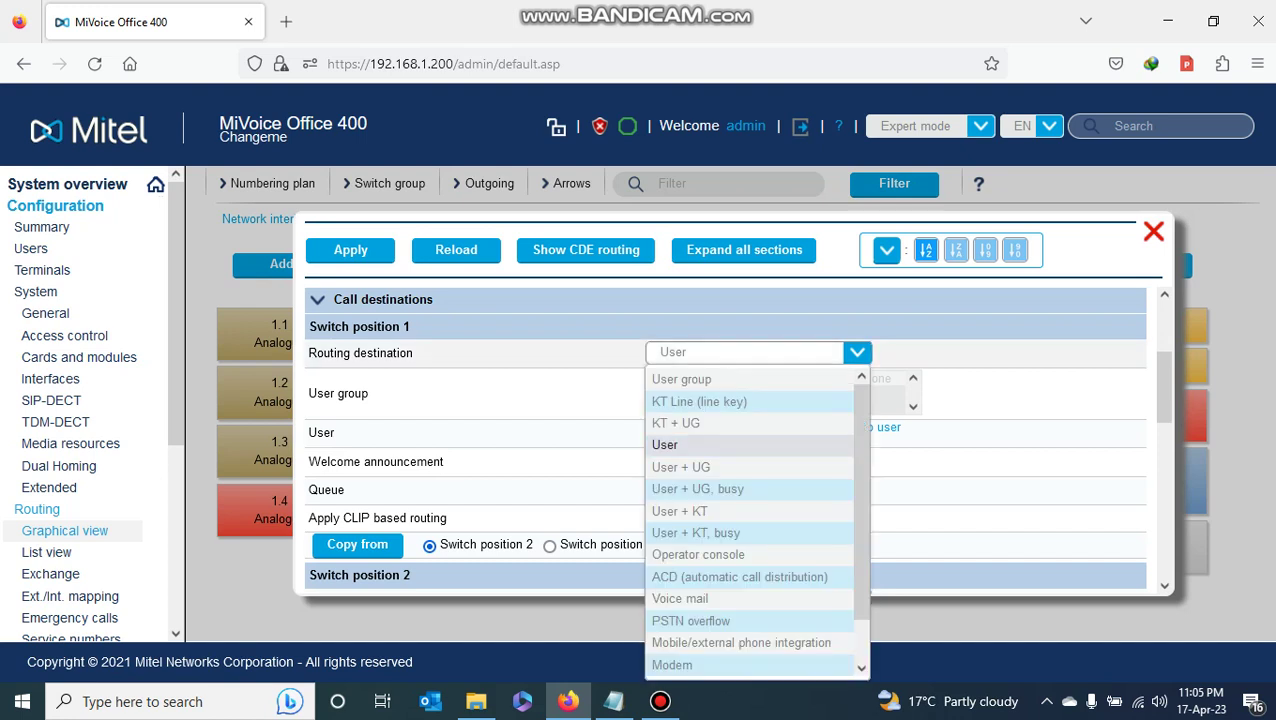
{"action": "left_click", "coordinate": [698, 554]}
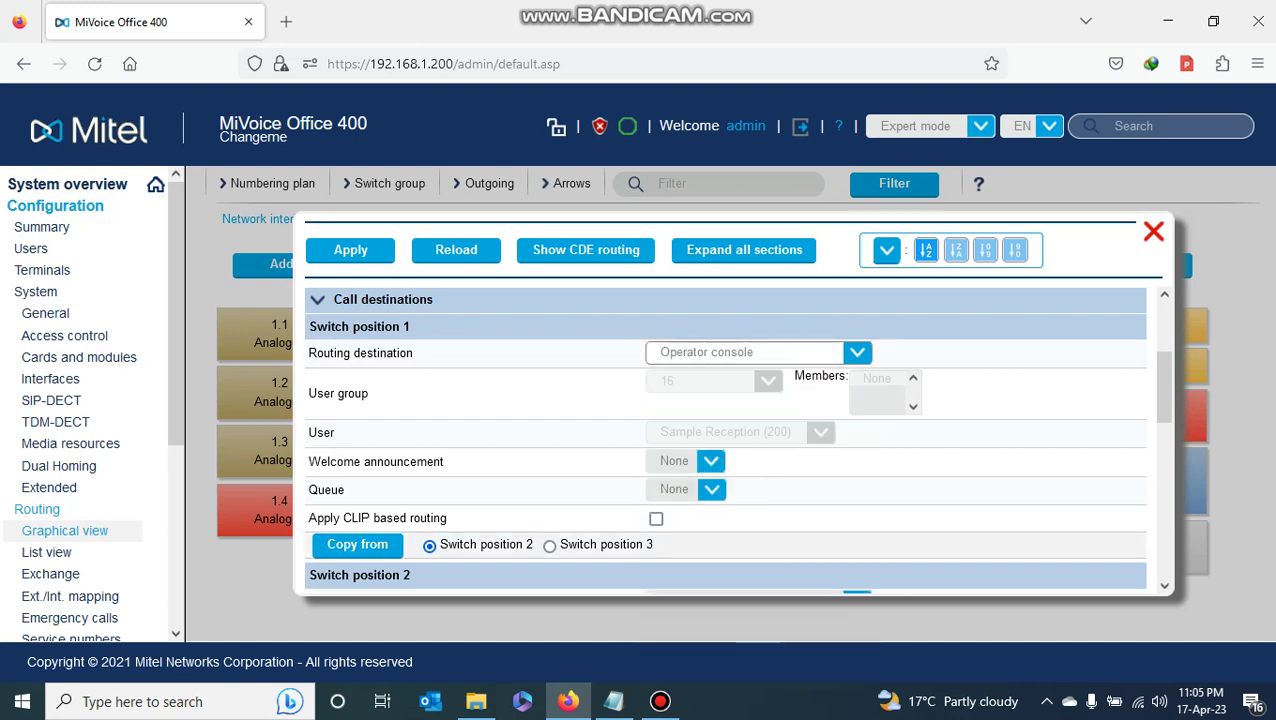
{"action": "left_click_drag", "start_coordinate": [410, 326], "coordinate": [306, 326]}
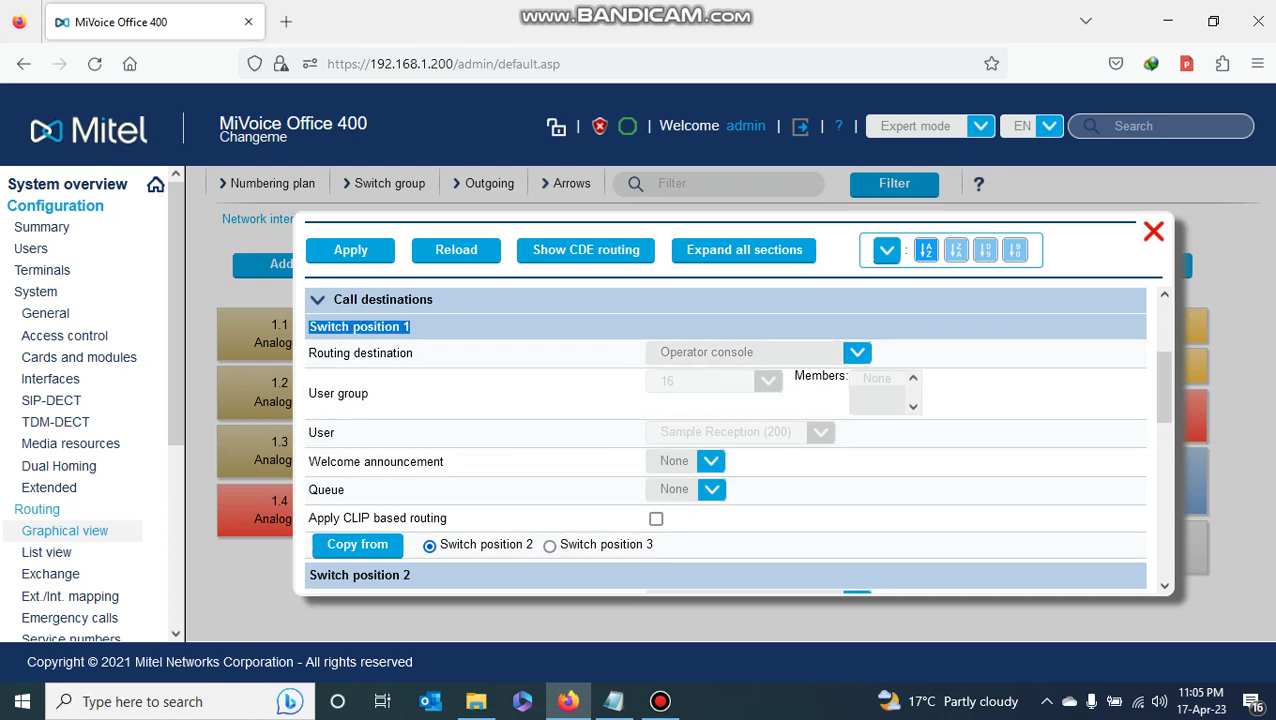
- Set the routing destination of call distribution element 1 to Operator console for switch position 2
{"action": "scroll", "coordinate": [725, 440], "scroll_direction": "down", "scroll_amount": 1}
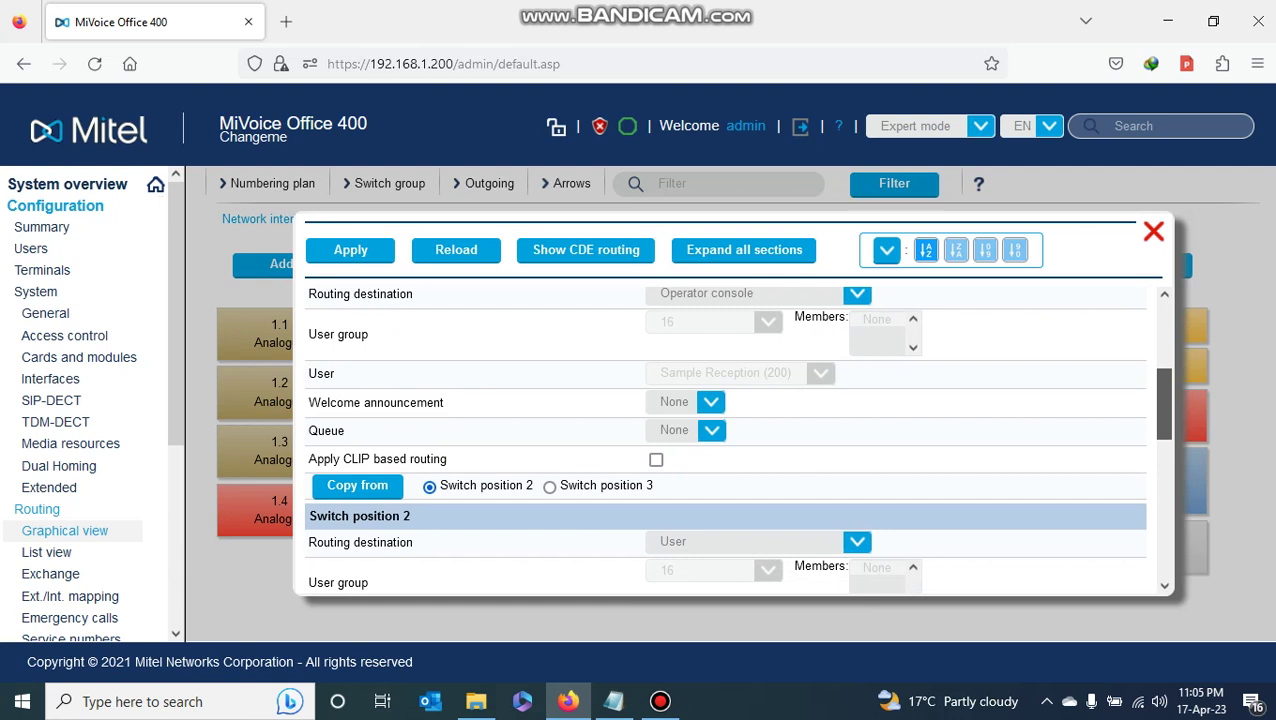
{"action": "scroll", "coordinate": [736, 438], "scroll_direction": "down", "scroll_amount": 1}
{"action": "scroll", "coordinate": [725, 440], "scroll_direction": "down", "scroll_amount": 1}
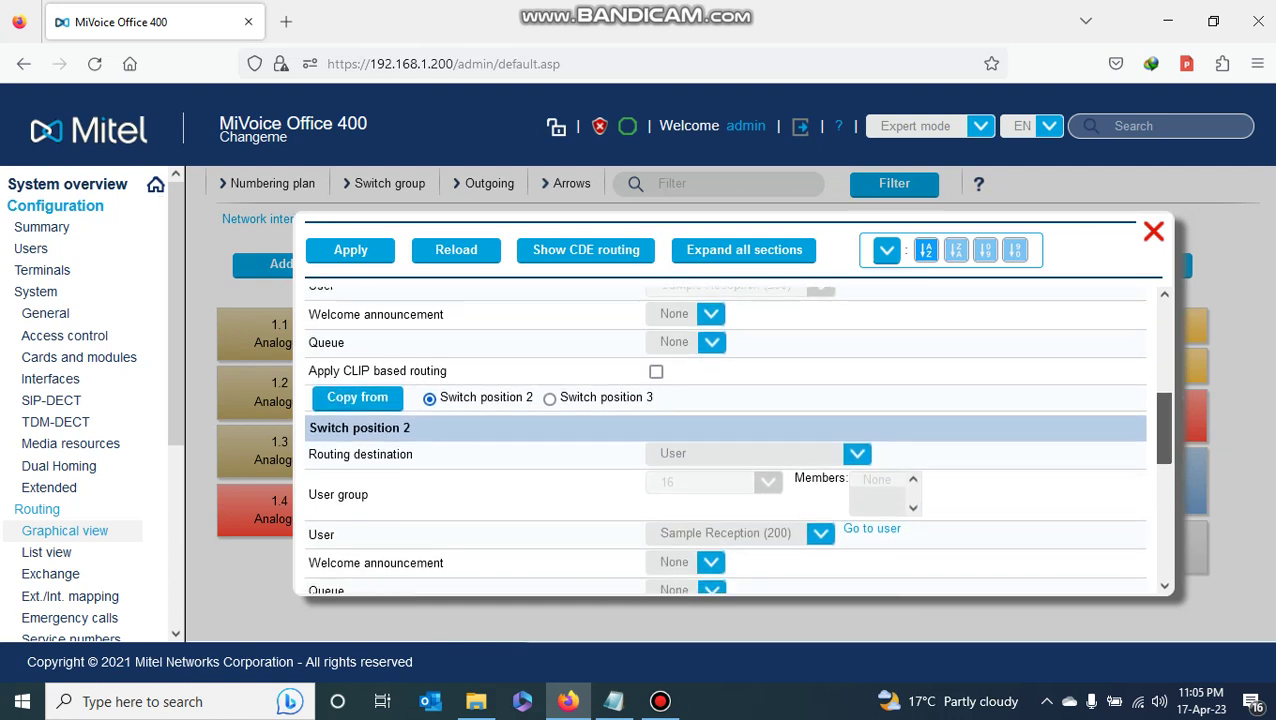
{"action": "left_click_drag", "start_coordinate": [410, 428], "coordinate": [307, 428]}
{"action": "left_click", "coordinate": [857, 454]}
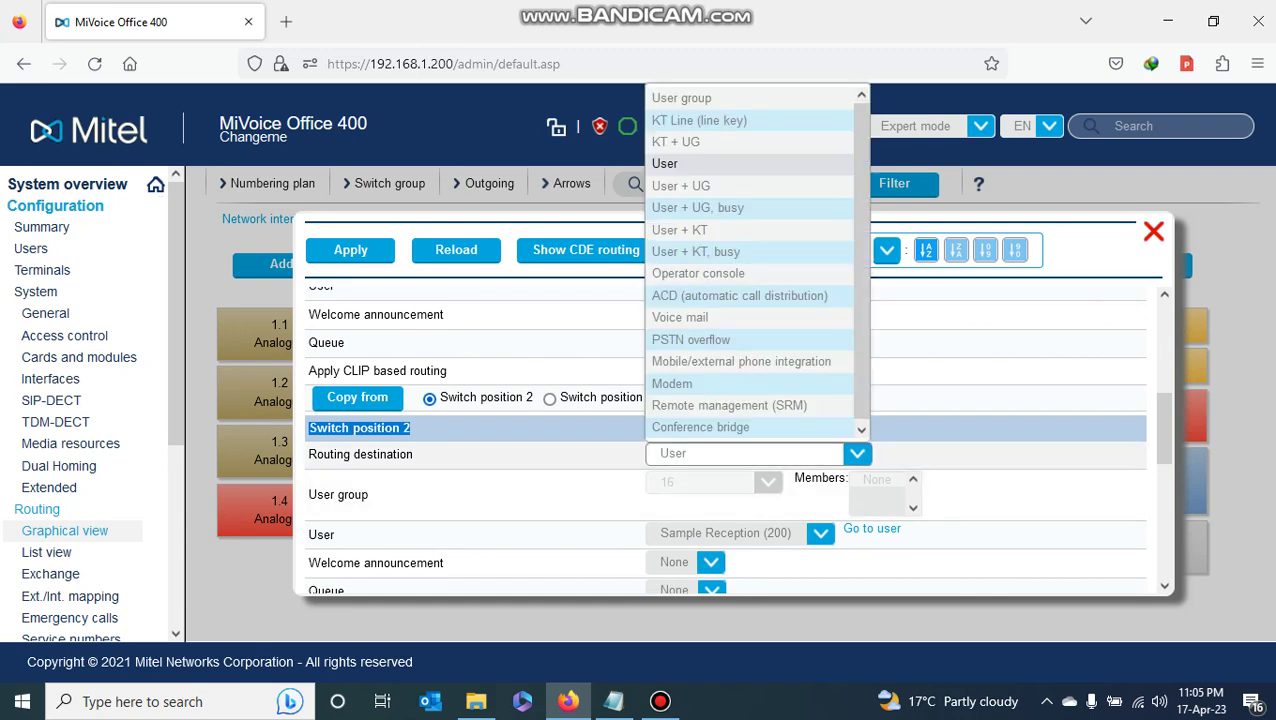
{"action": "left_click", "coordinate": [698, 273]}
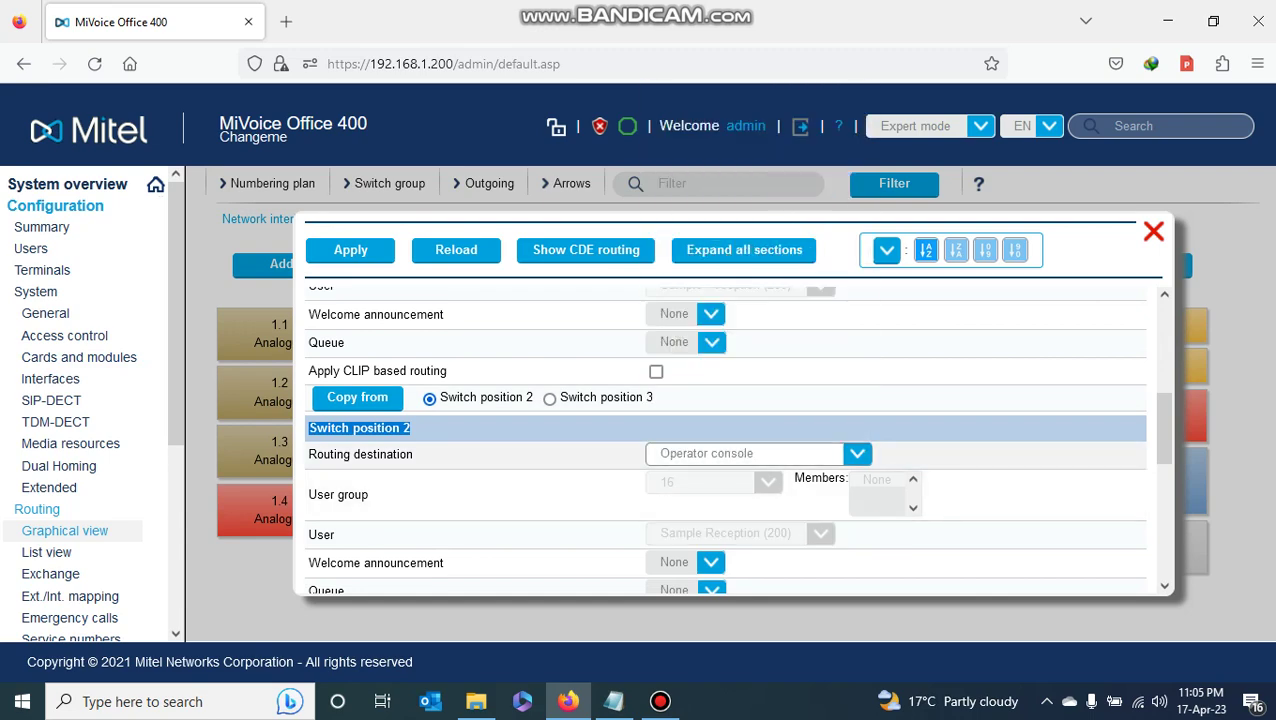
- Set the routing destination for switch position 3 to Operator console and apply the call distribution settings
{"action": "scroll", "coordinate": [725, 438], "scroll_direction": "down", "scroll_amount": 5}
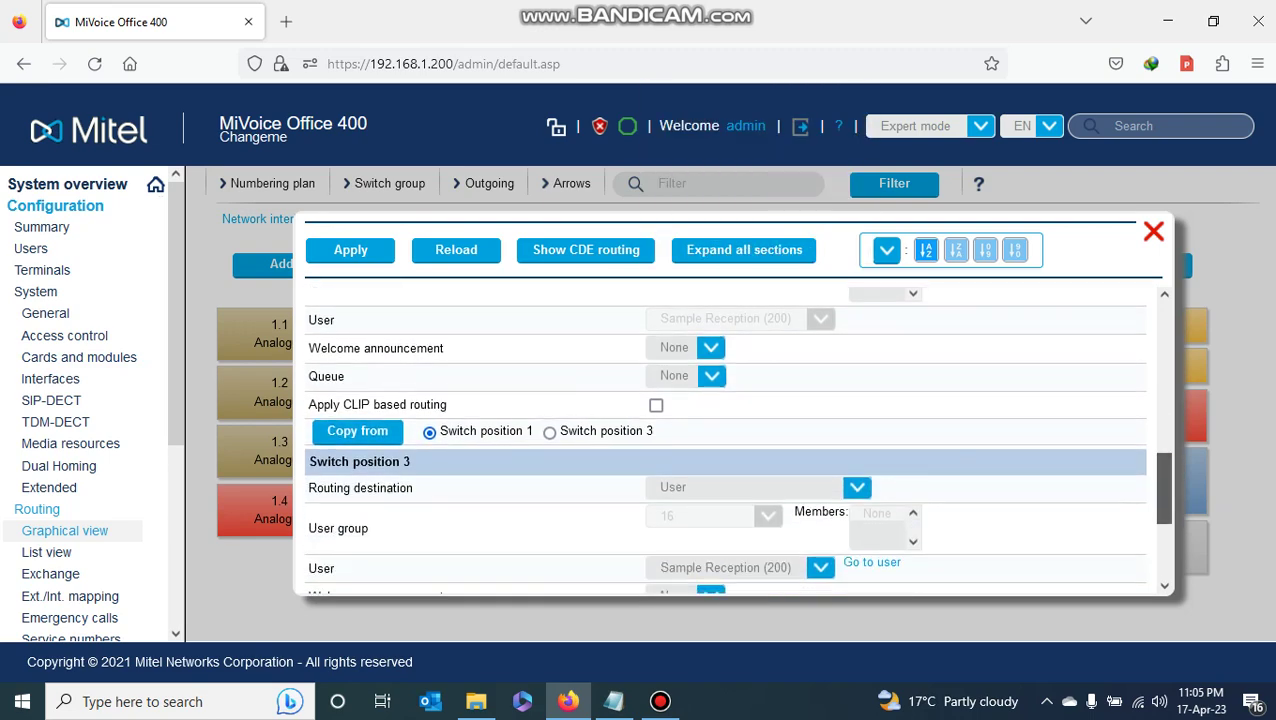
{"action": "left_click_drag", "start_coordinate": [410, 461], "coordinate": [306, 461]}
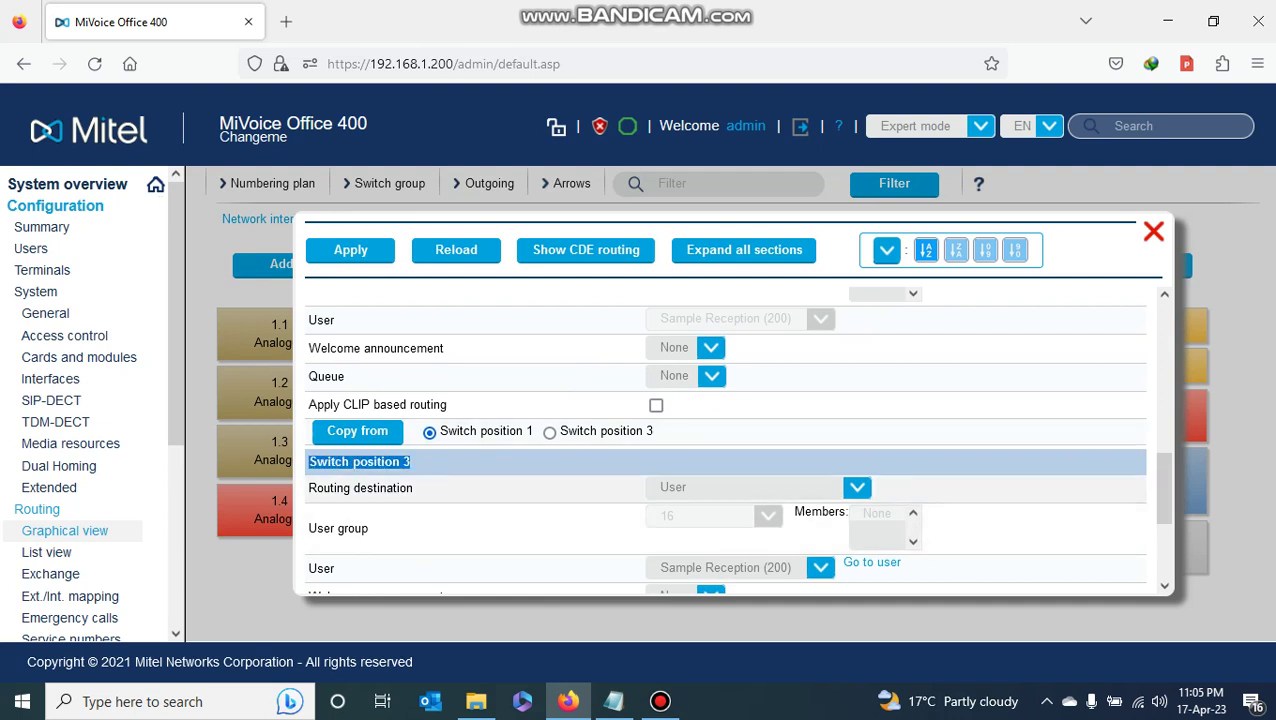
{"action": "left_click", "coordinate": [857, 487]}
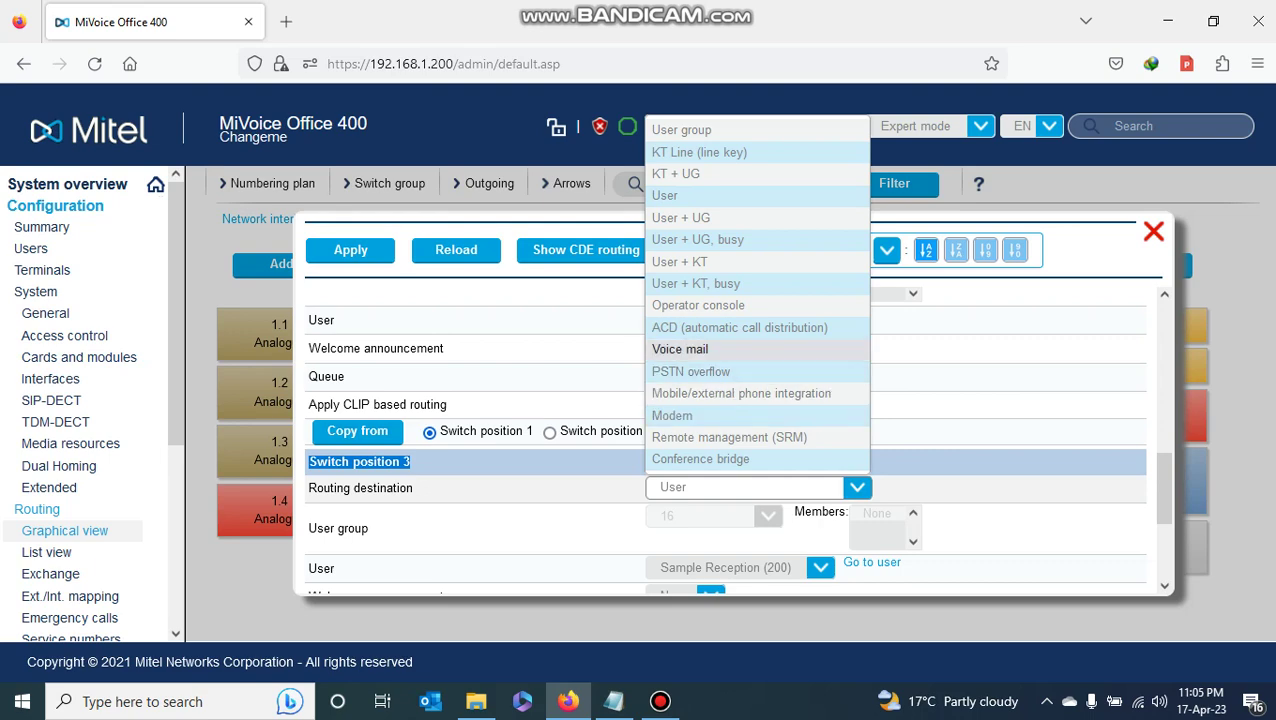
{"action": "left_click", "coordinate": [698, 305]}
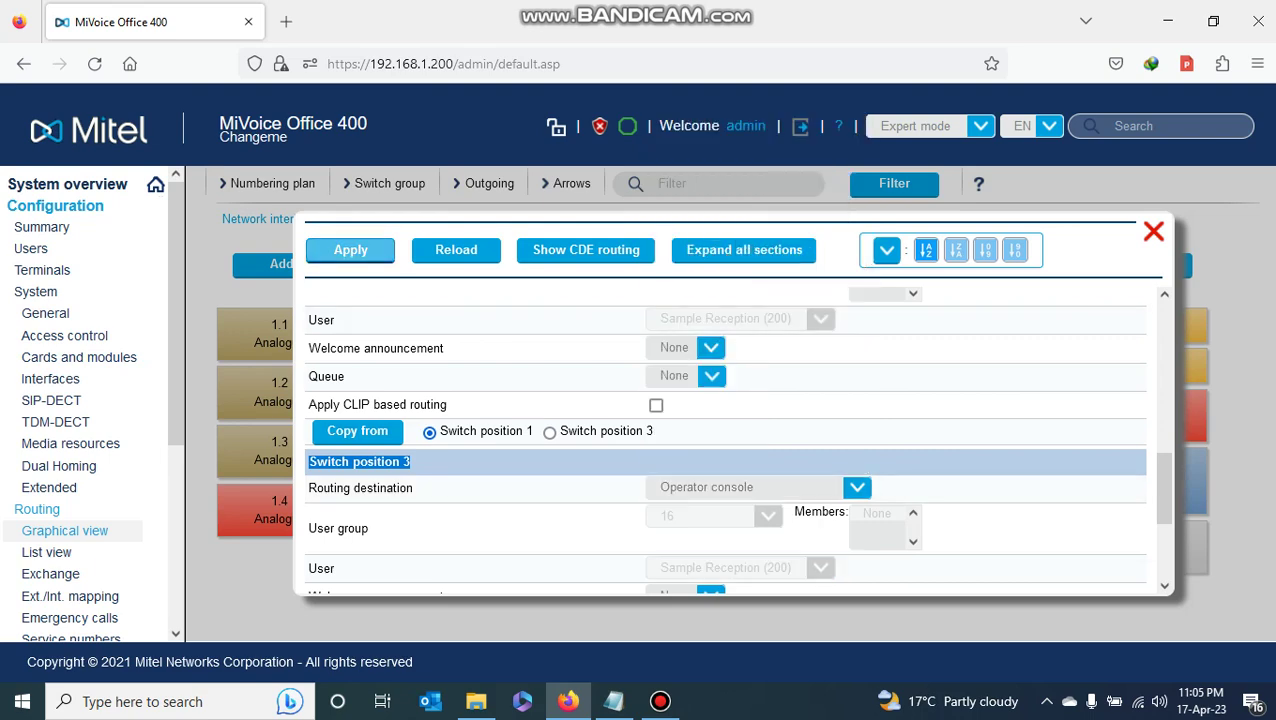
{"action": "left_click", "coordinate": [350, 250]}
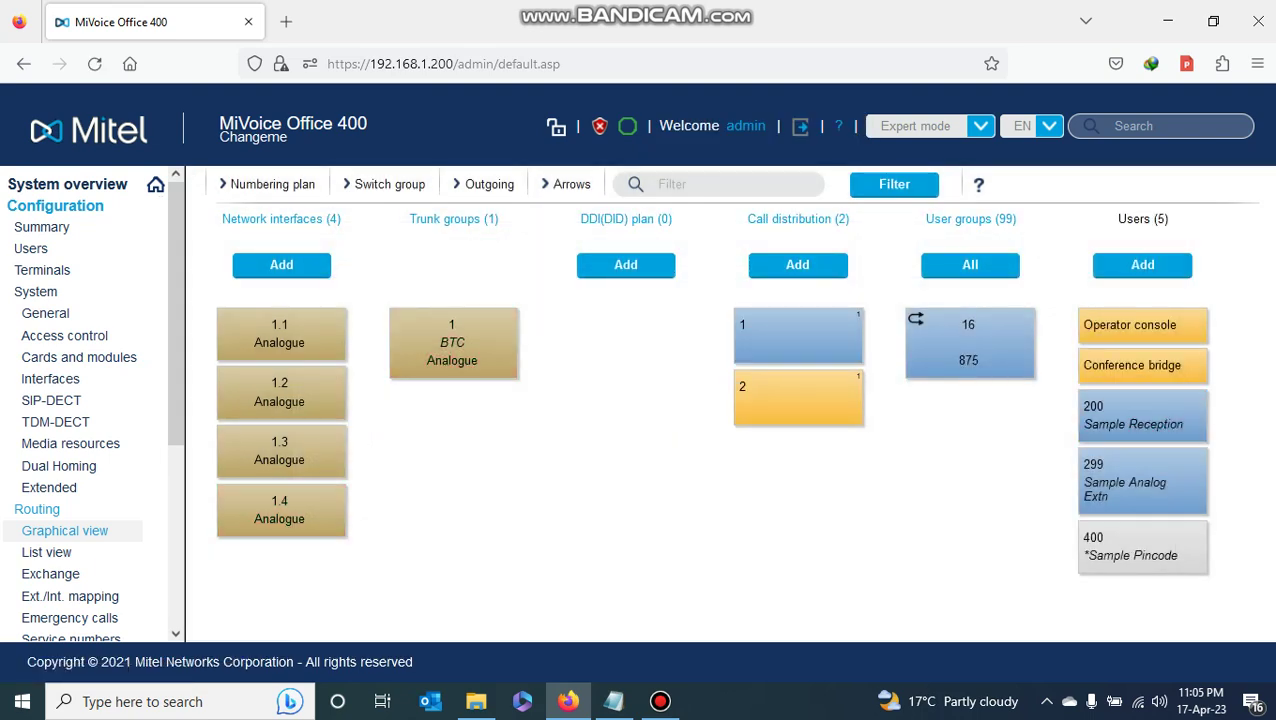
- Display the path of network interface 1.1 for all switch positions to check its call destination
{"action": "right_click", "coordinate": [296, 326]}
{"action": "left_click", "coordinate": [362, 421]}
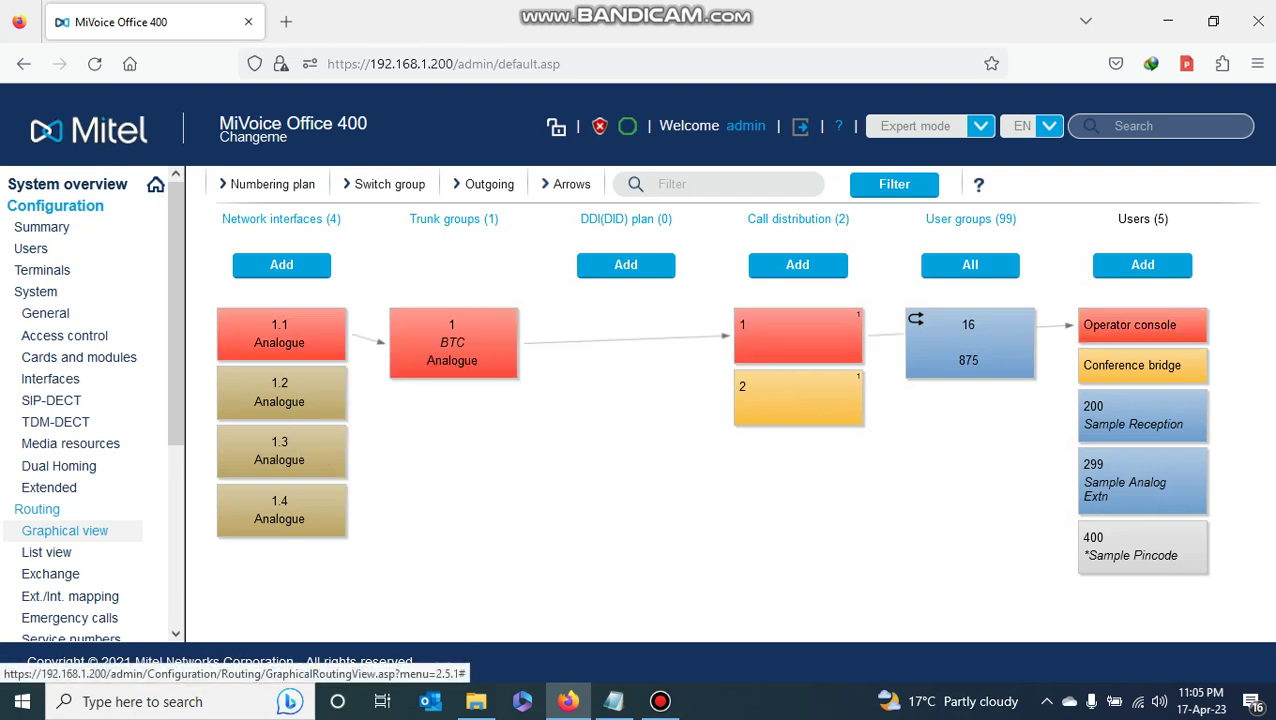